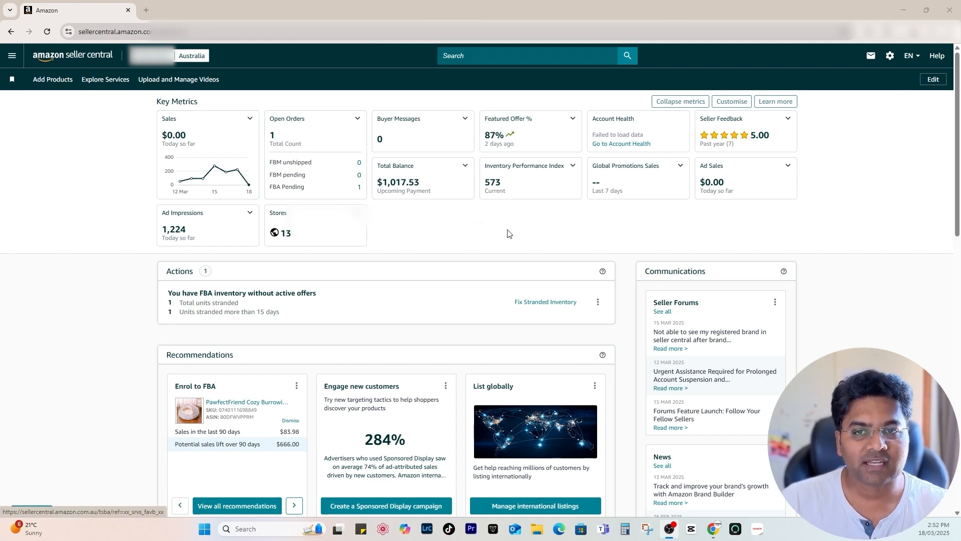
# Go to the FBA shipments area and start a new Send to Amazon workflow.
pyautogui.click(12, 59)
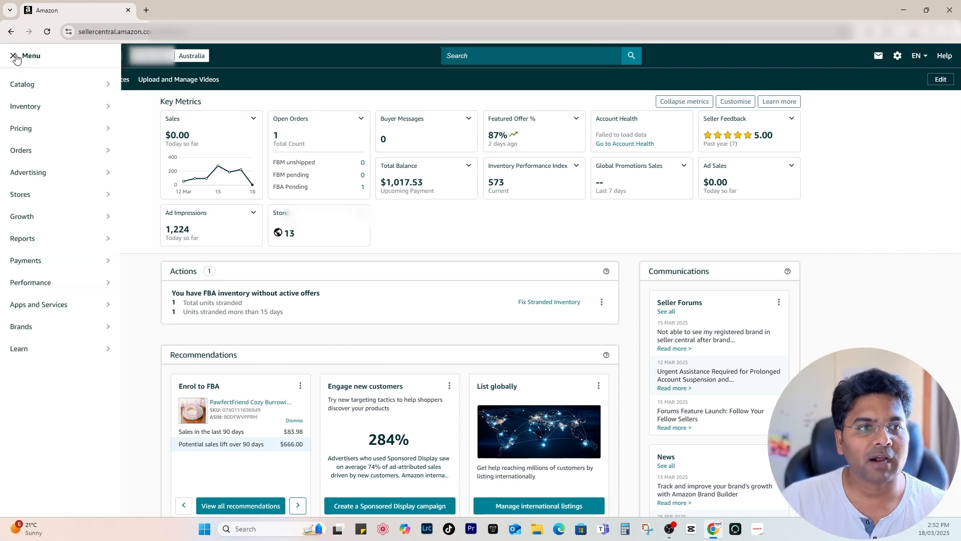
pyautogui.moveTo(29, 110)
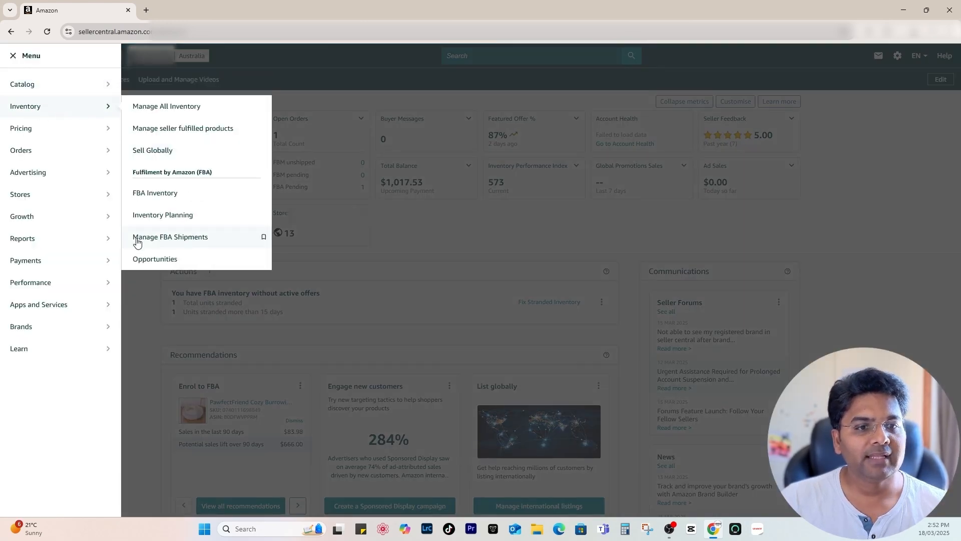
pyautogui.click(192, 239)
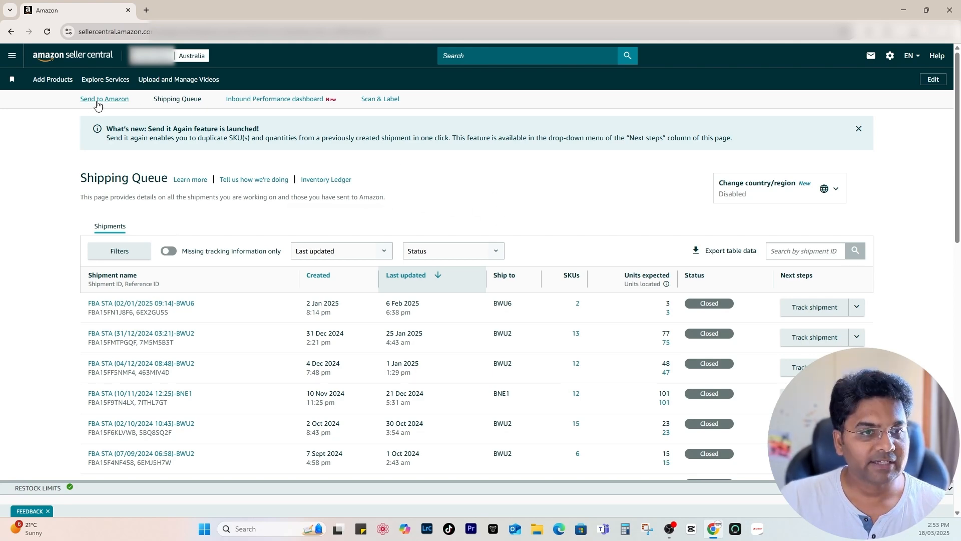
pyautogui.click(118, 101)
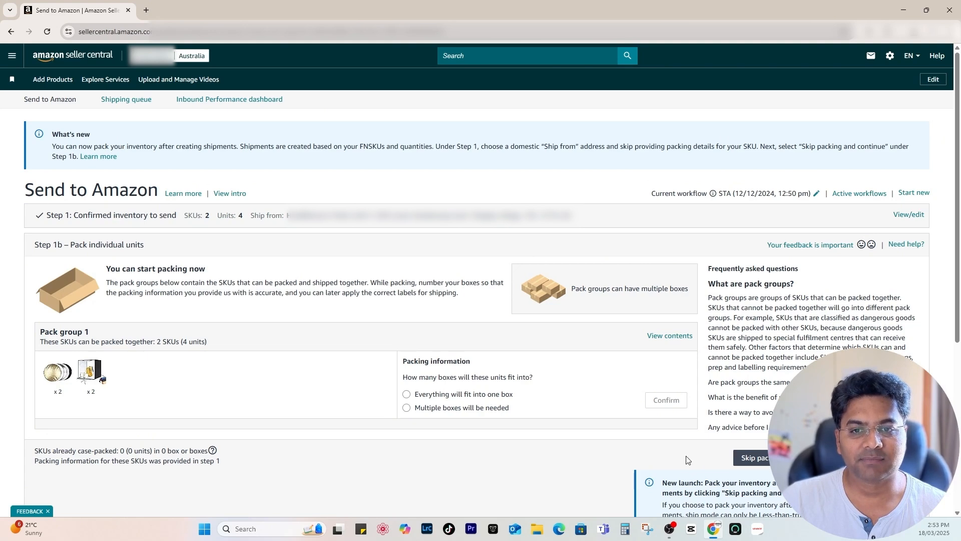
pyautogui.click(911, 195)
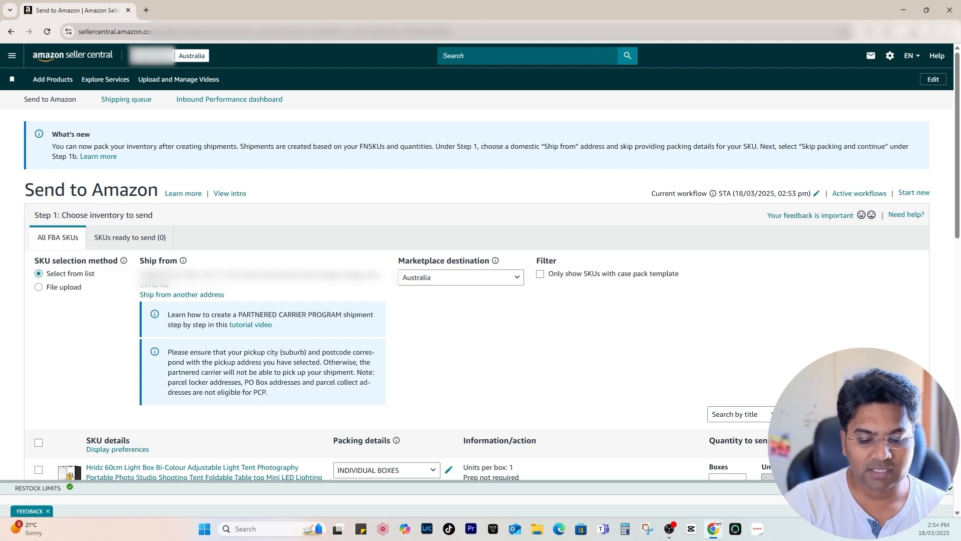
pyautogui.scroll(-2, 481, 261)
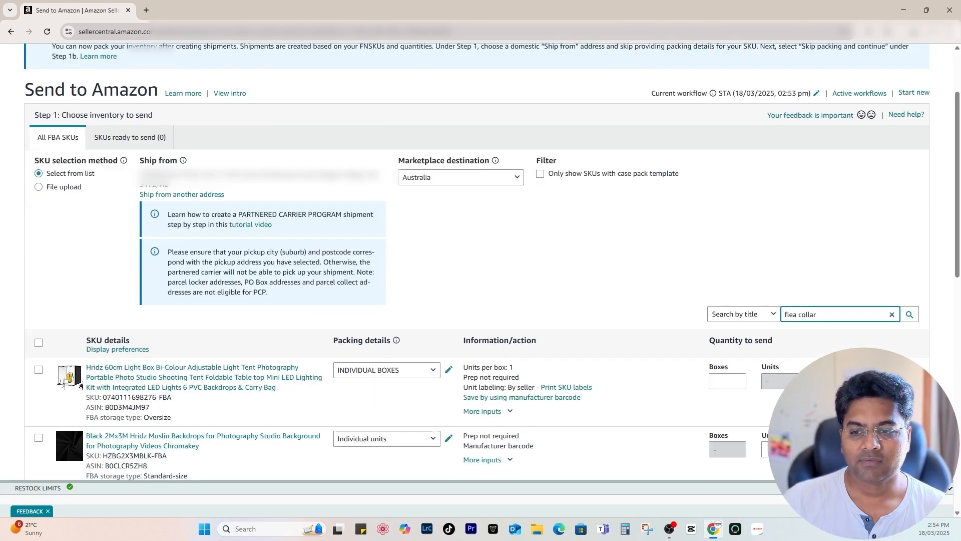
pyautogui.click(910, 316)
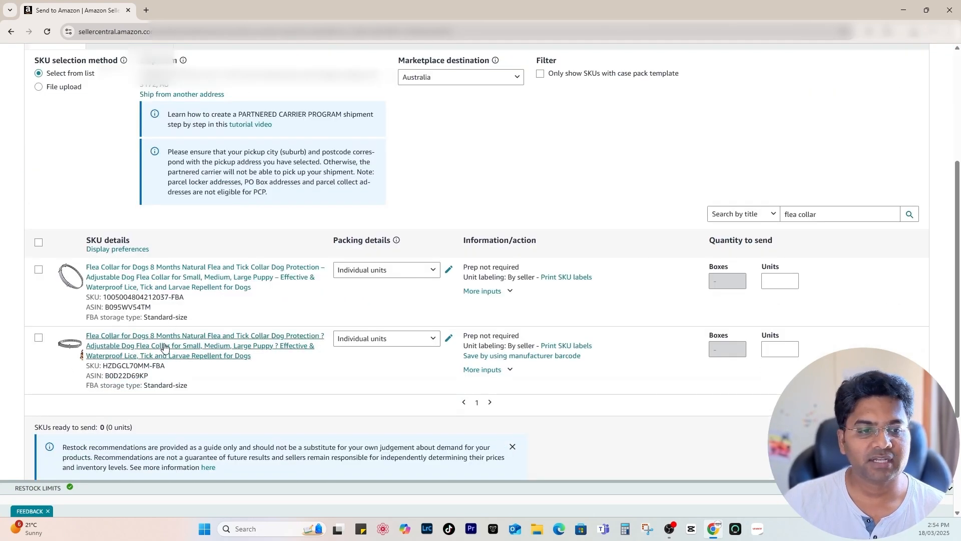
pyautogui.click(778, 280)
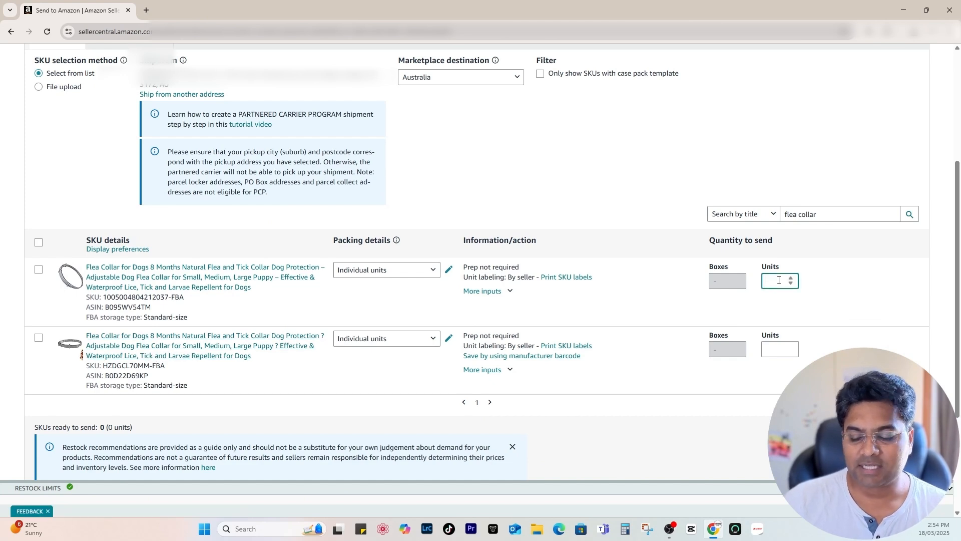
pyautogui.write('30')
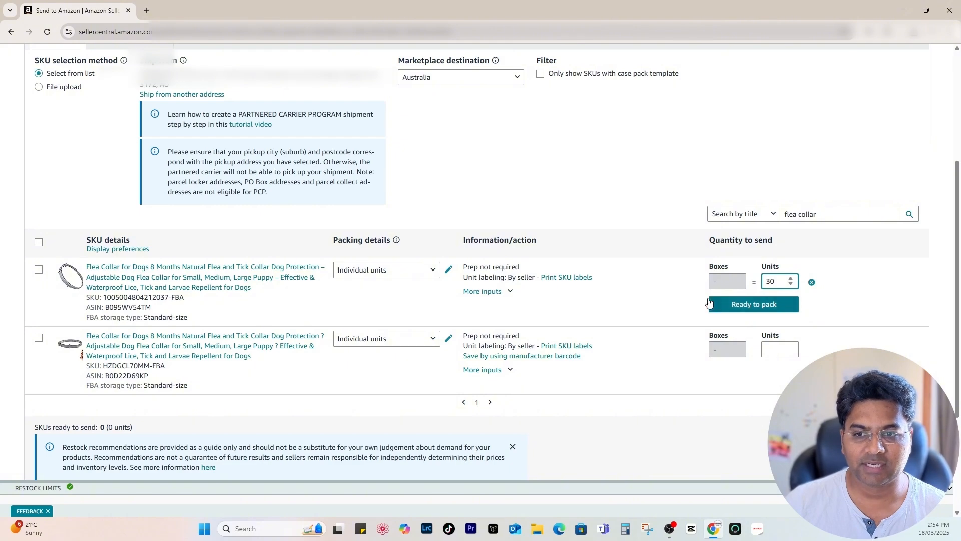
pyautogui.click(380, 269)
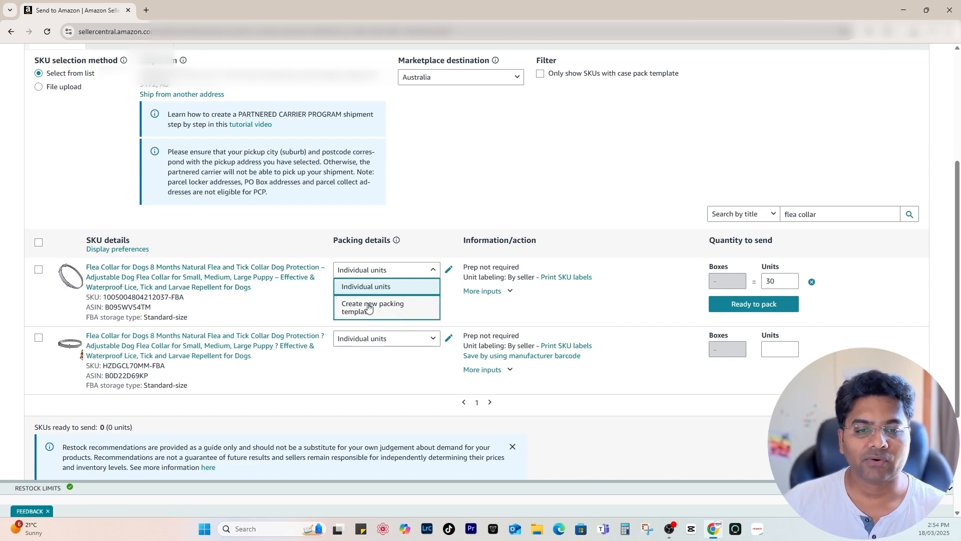
pyautogui.click(769, 308)
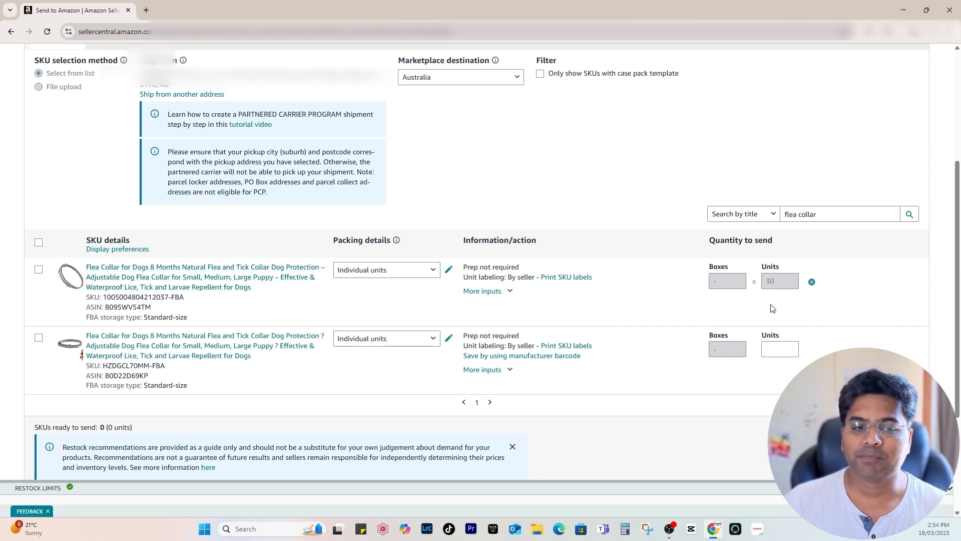
# Enter 20 units for the flea collar SKU HZDGCL70MM-FBA and mark it as ready to pack.
pyautogui.click(766, 349)
pyautogui.write('20')
pyautogui.click(751, 372)
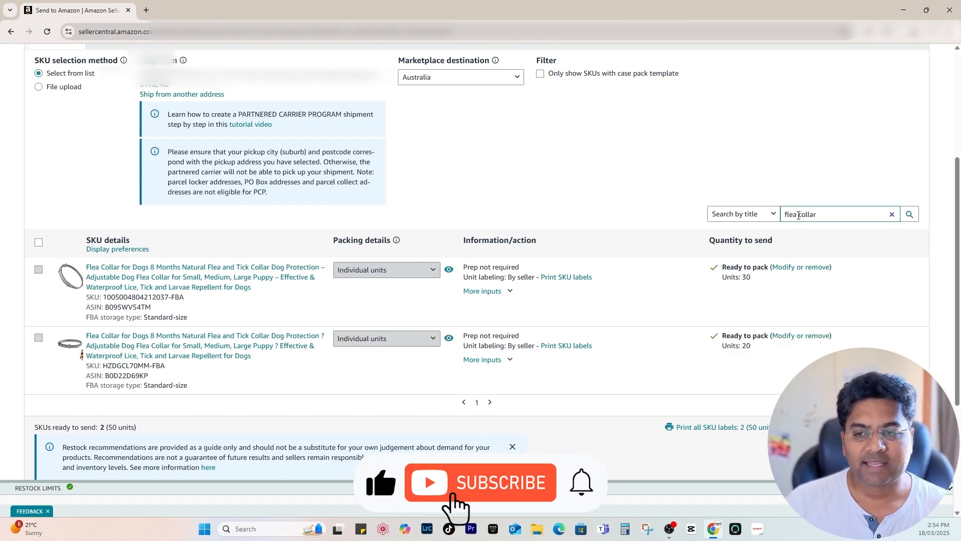
pyautogui.tripleClick(802, 214)
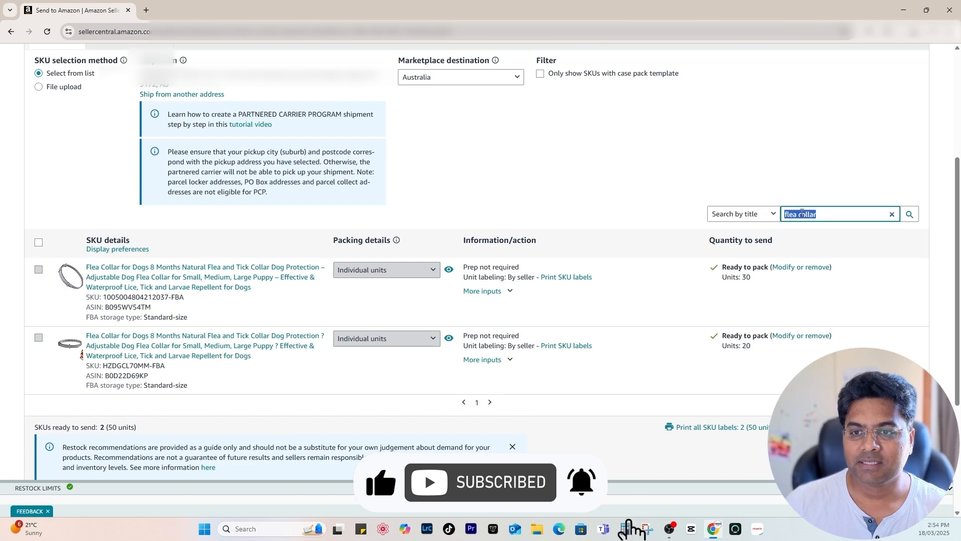
pyautogui.click(792, 290)
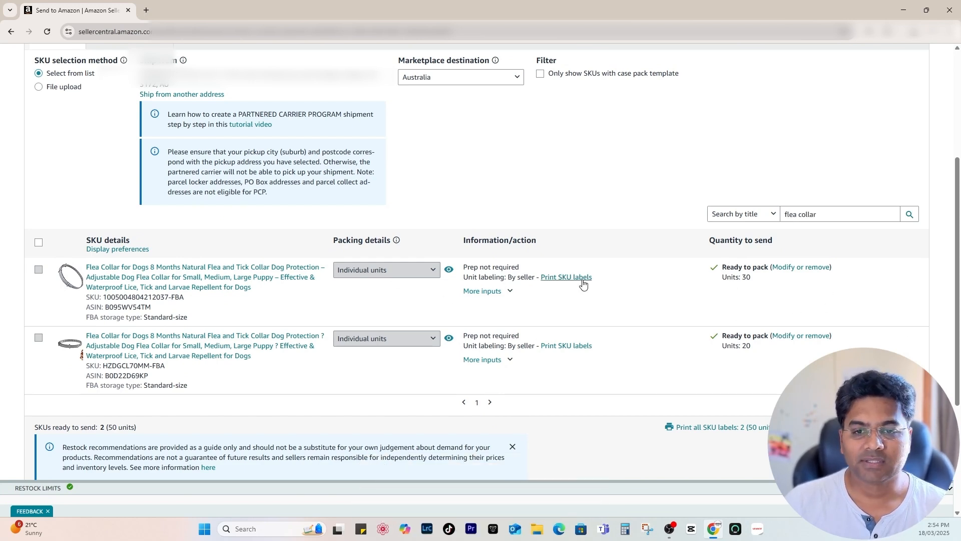
pyautogui.moveTo(462, 243); pyautogui.dragTo(567, 241)
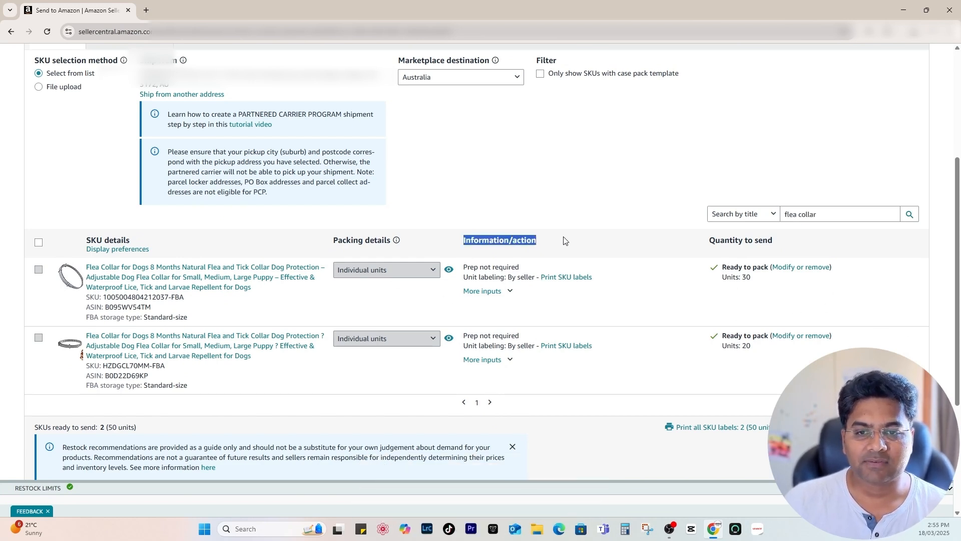
pyautogui.click(557, 278)
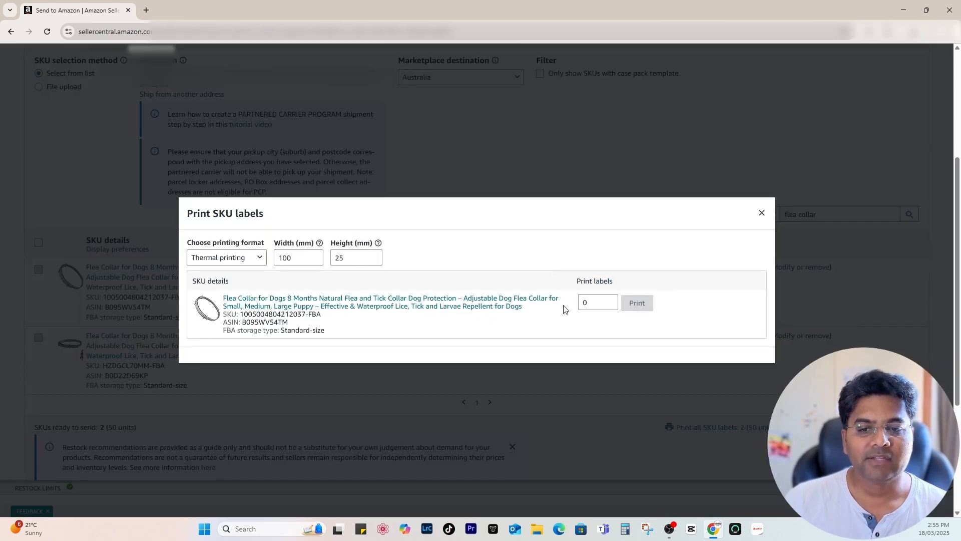
pyautogui.moveTo(597, 303); pyautogui.dragTo(568, 306)
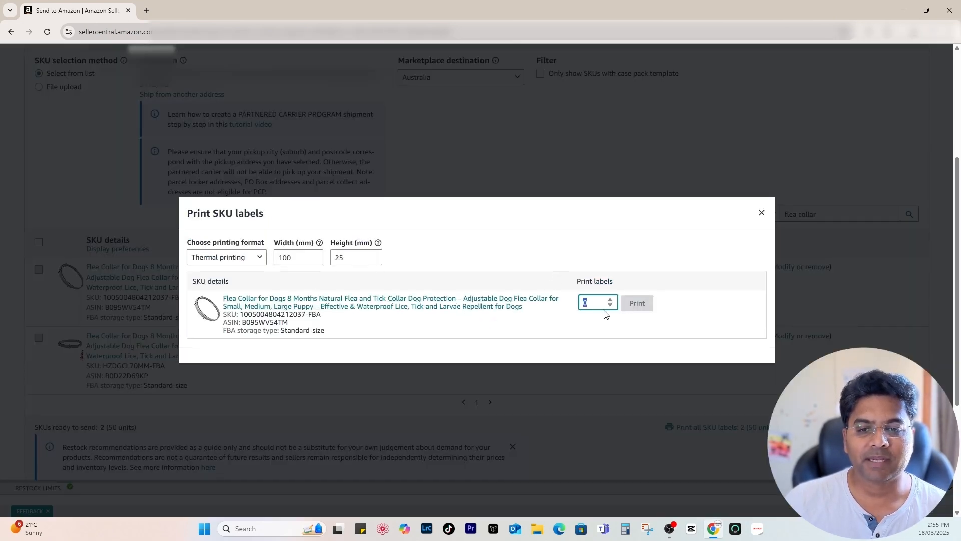
pyautogui.write('3')
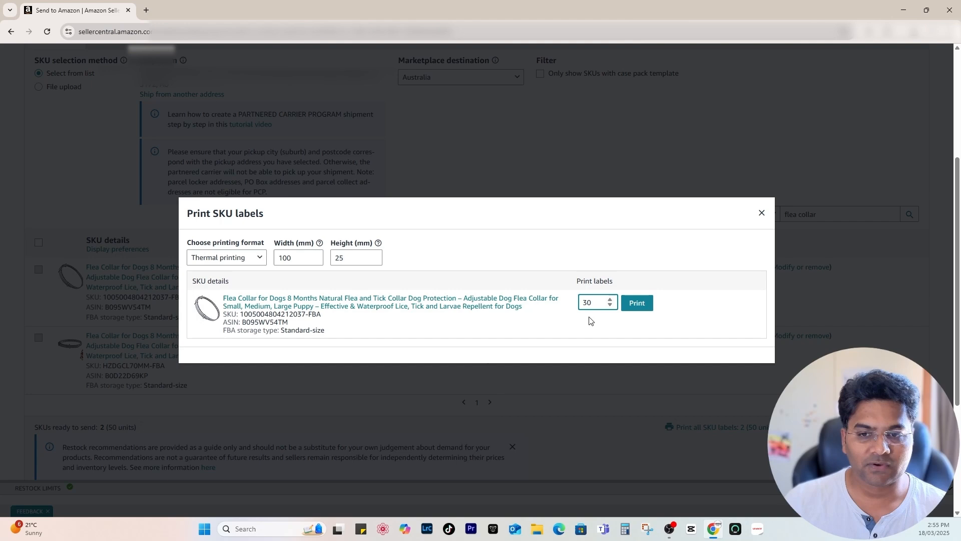
pyautogui.click(762, 214)
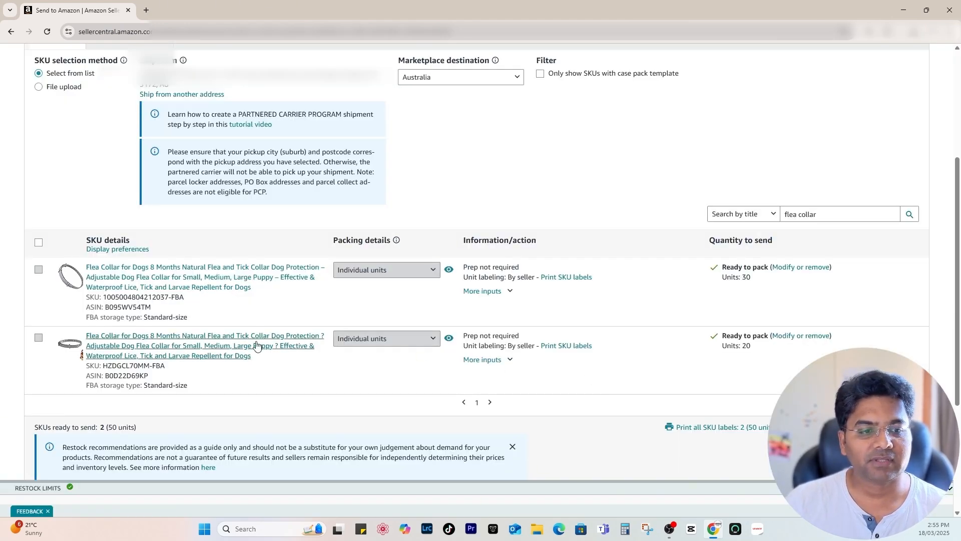
# Generate 20 SKU labels for the second flea collar, HZDGCL70MM-FBA, and open the downloaded label file to check it.
pyautogui.click(566, 346)
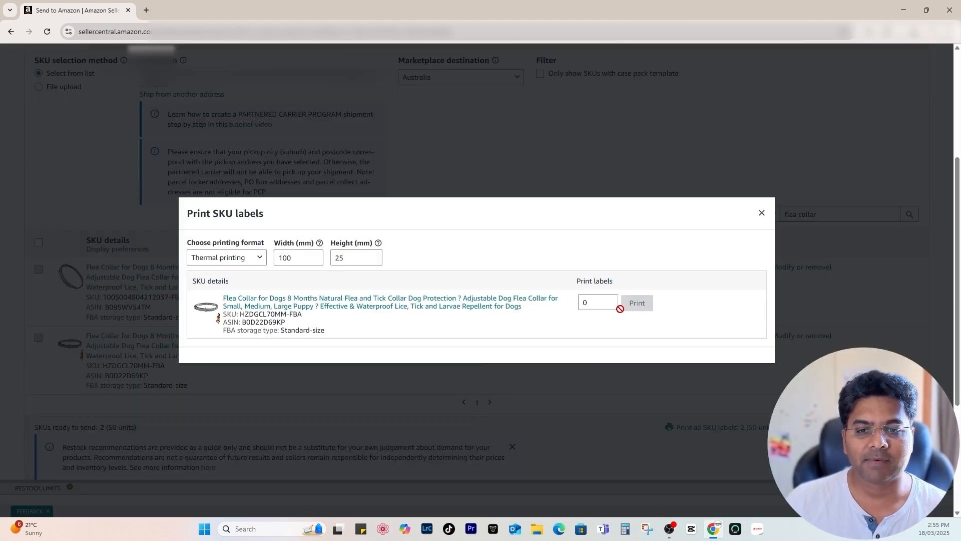
pyautogui.click(598, 302)
pyautogui.write('20')
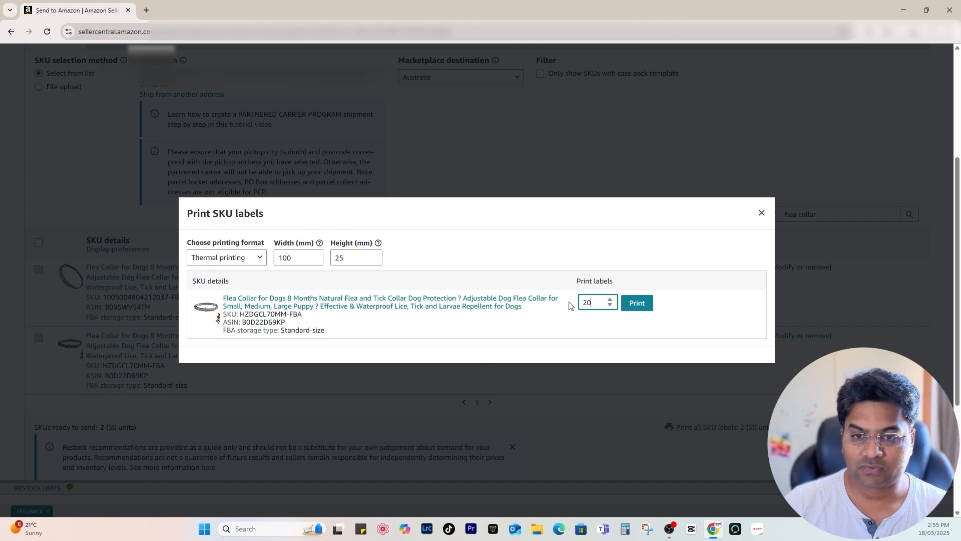
pyautogui.click(637, 303)
pyautogui.click(806, 59)
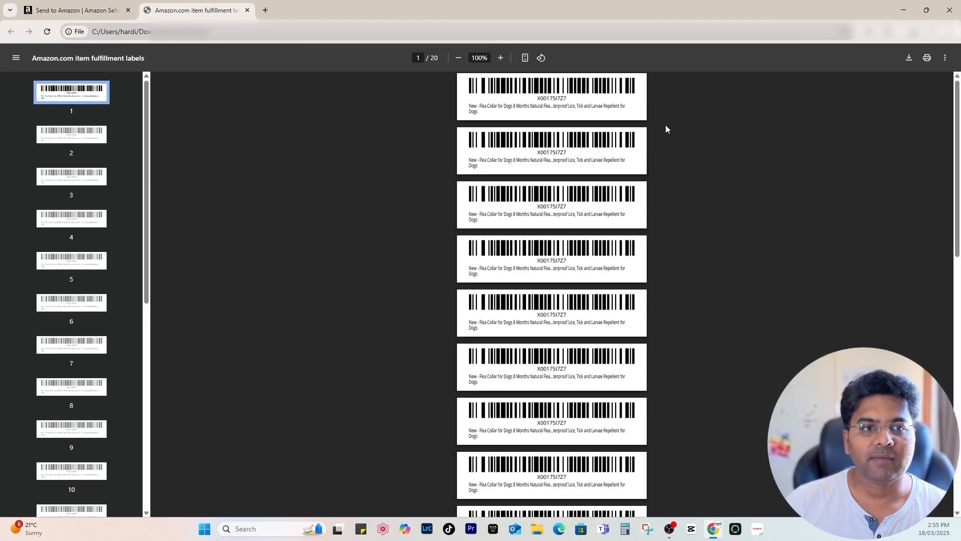
pyautogui.scroll(-9, 647, 334)
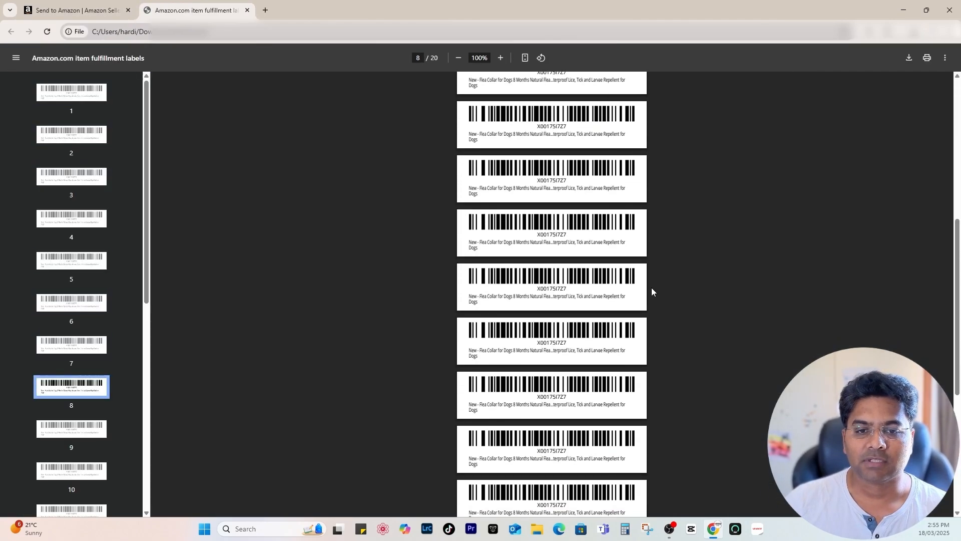
# Print the label file on the Gainscha thermal printer with 8cm x 6cm paper, scaled with "Fit to printable area".
pyautogui.click(927, 58)
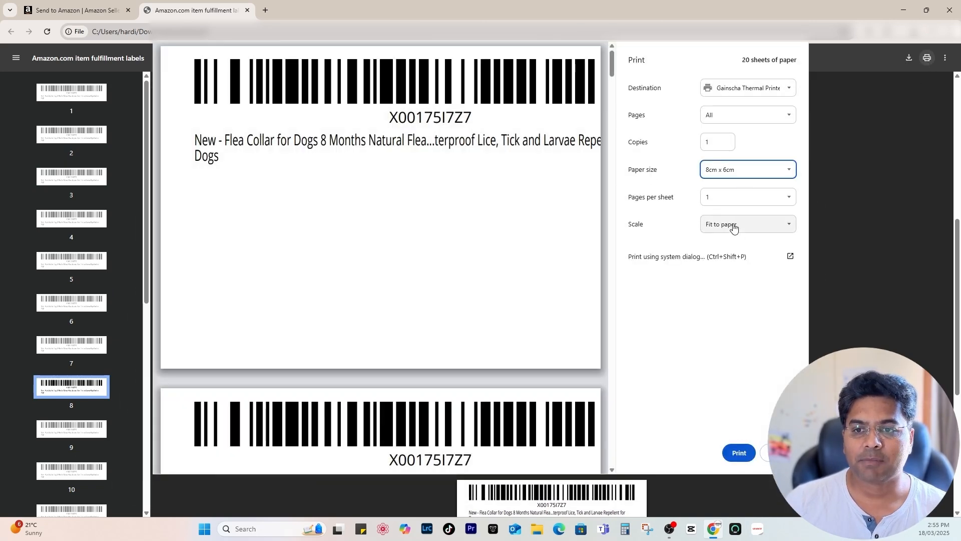
pyautogui.click(731, 224)
pyautogui.click(735, 252)
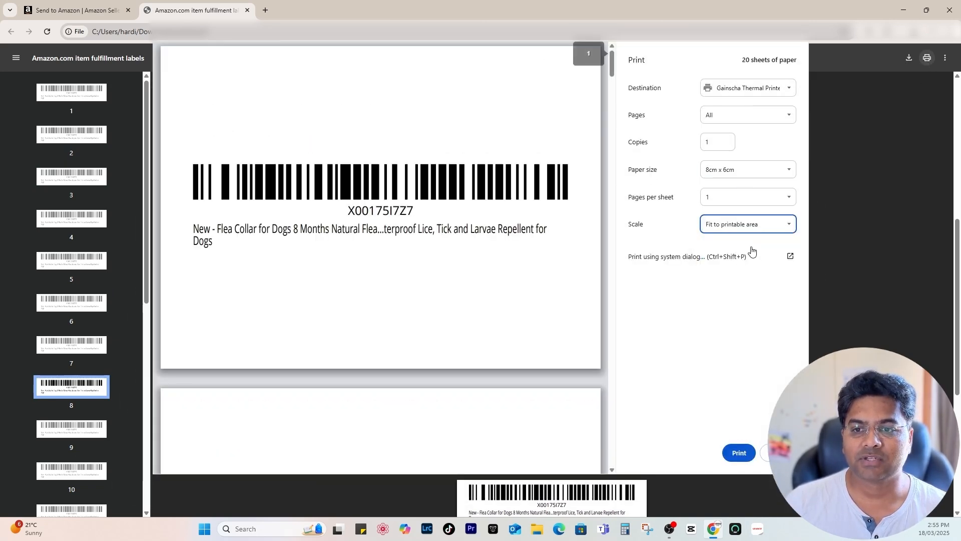
pyautogui.click(739, 452)
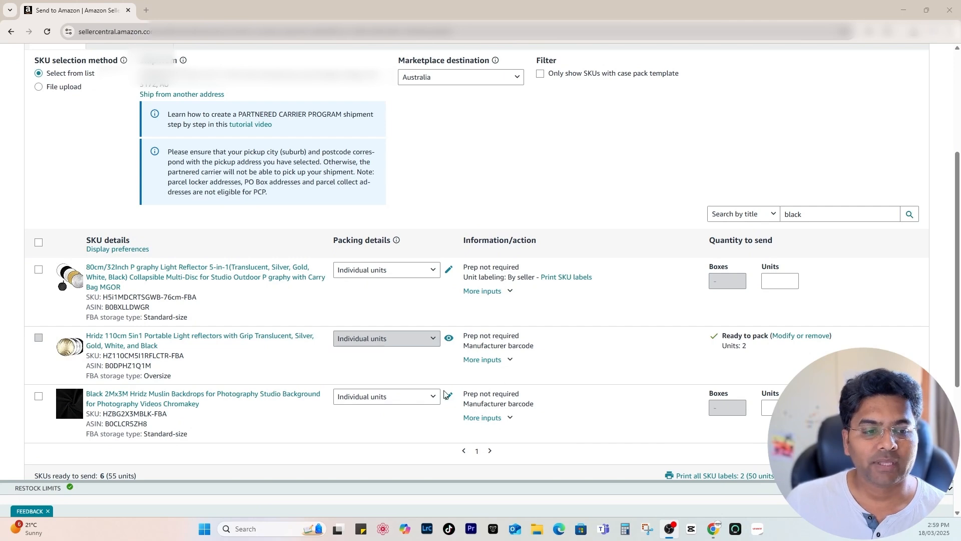
# Open the Seller Central home page in a new browser tab and go to Manage All Inventory there.
pyautogui.scroll(4, 250, 340)
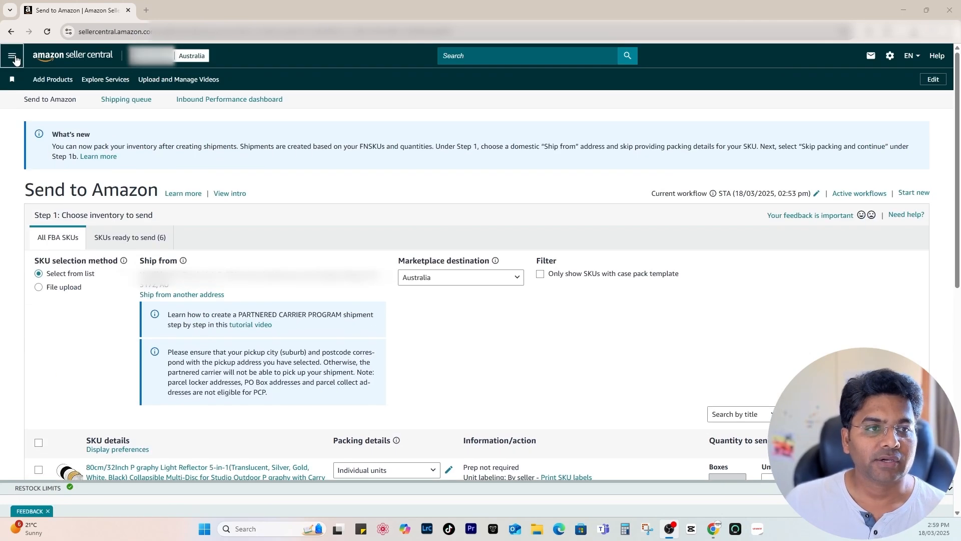
pyautogui.rightClick(50, 59)
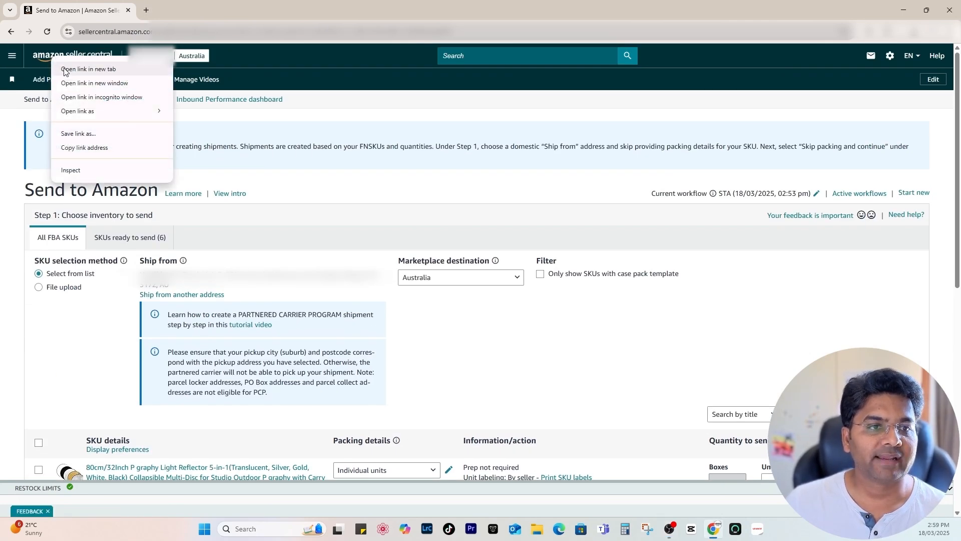
pyautogui.click(64, 69)
pyautogui.click(168, 10)
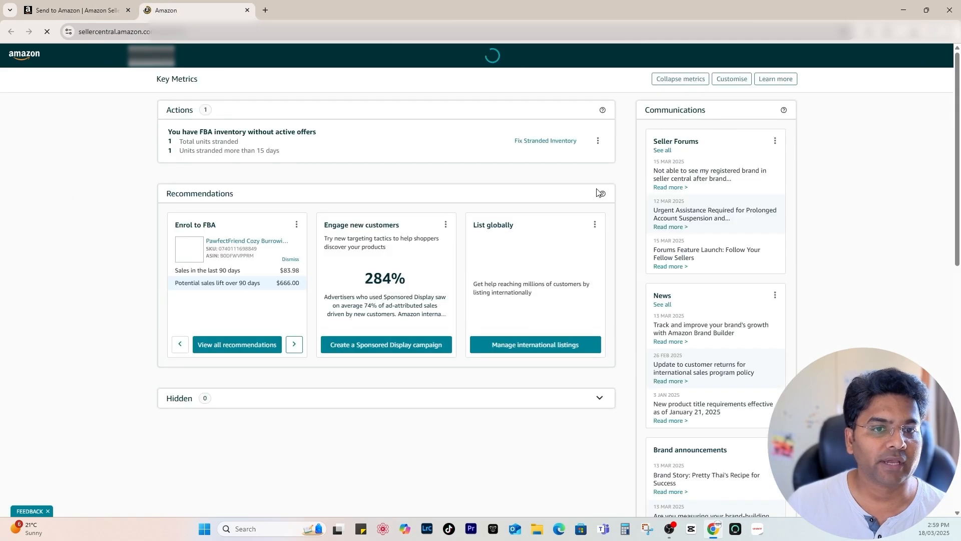
pyautogui.click(8, 57)
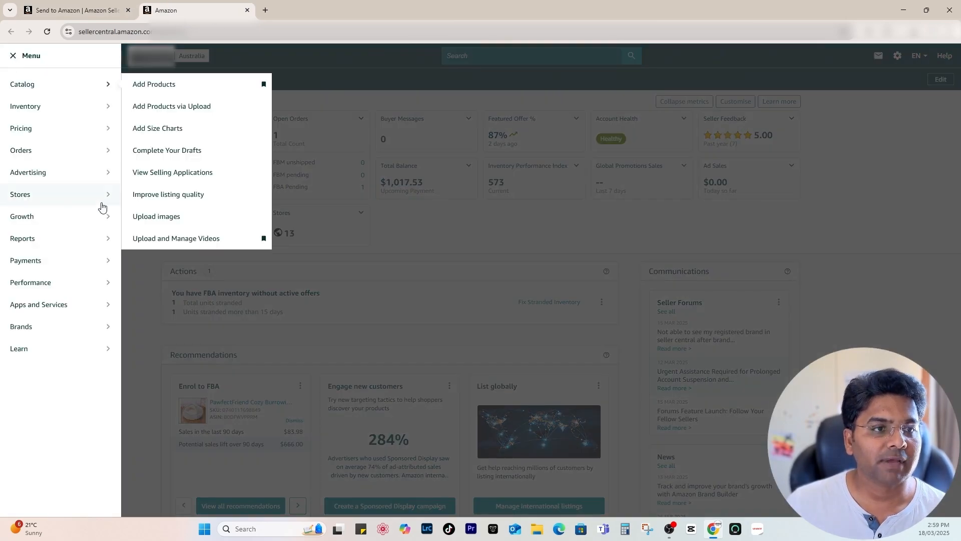
pyautogui.moveTo(101, 108)
pyautogui.click(160, 106)
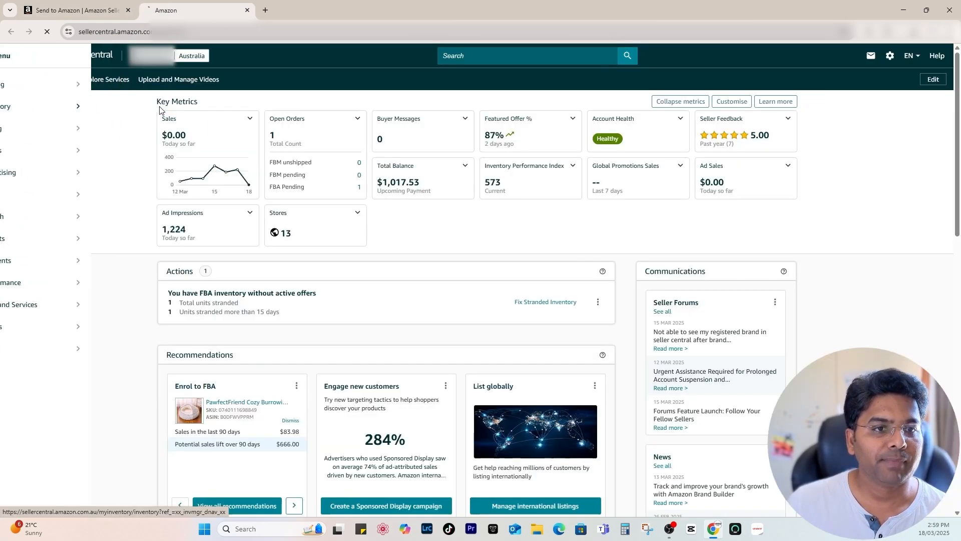
# Return to the Send to Amazon page and copy the ASIN of the black 2Mx3M Hridz muslin backdrop.
pyautogui.click(90, 8)
pyautogui.scroll(-3, 161, 435)
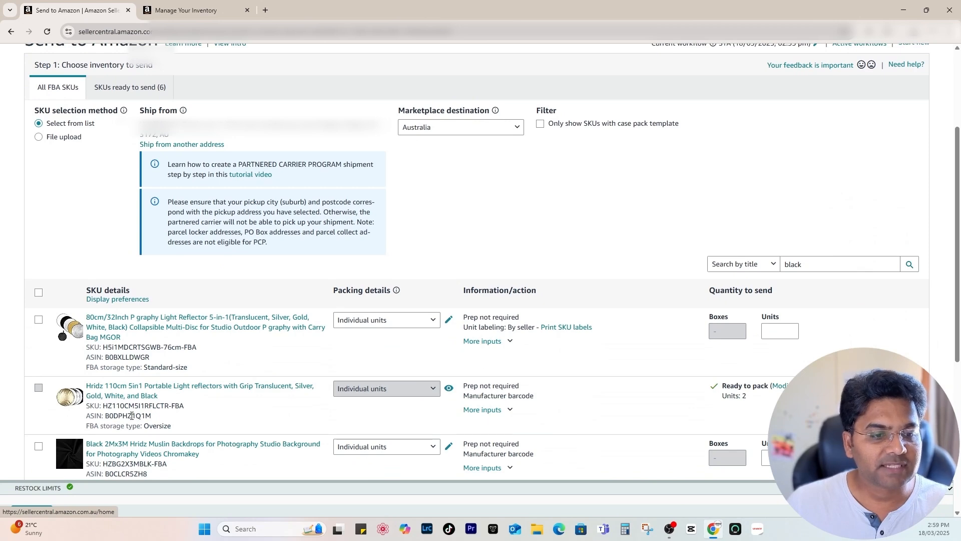
pyautogui.doubleClick(132, 416)
pyautogui.scroll(-3, 104, 324)
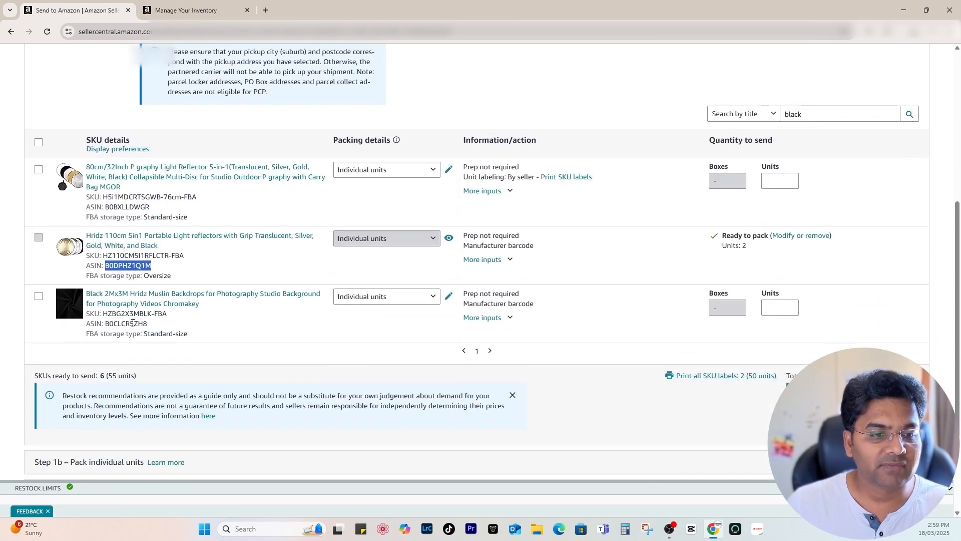
pyautogui.doubleClick(127, 324)
pyautogui.hotkey('ctrl', 'c')
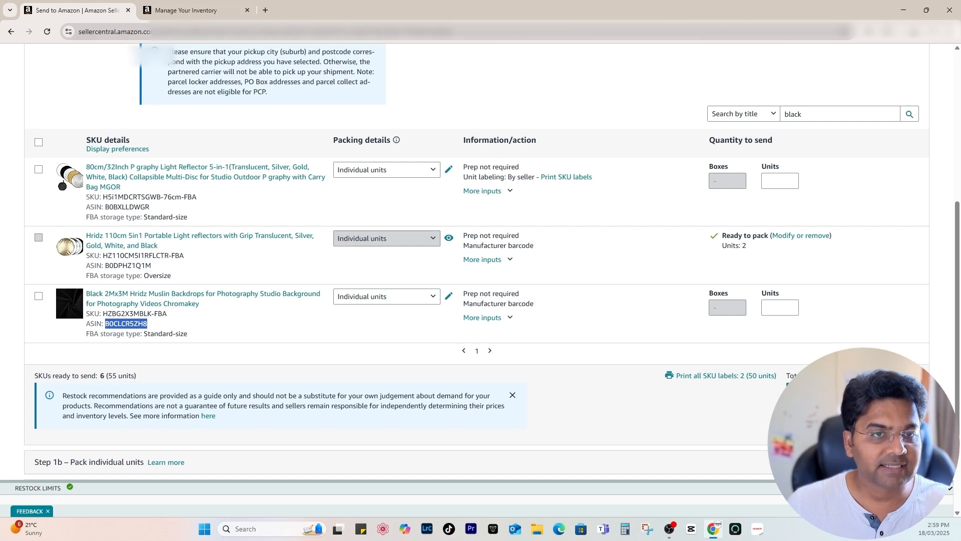
# Search Manage All Inventory for the copied ASIN B0CLCR5ZH8 and show only listings fulfilled by Amazon.
pyautogui.click(192, 4)
pyautogui.click(143, 203)
pyautogui.hotkey('ctrl', 'v')
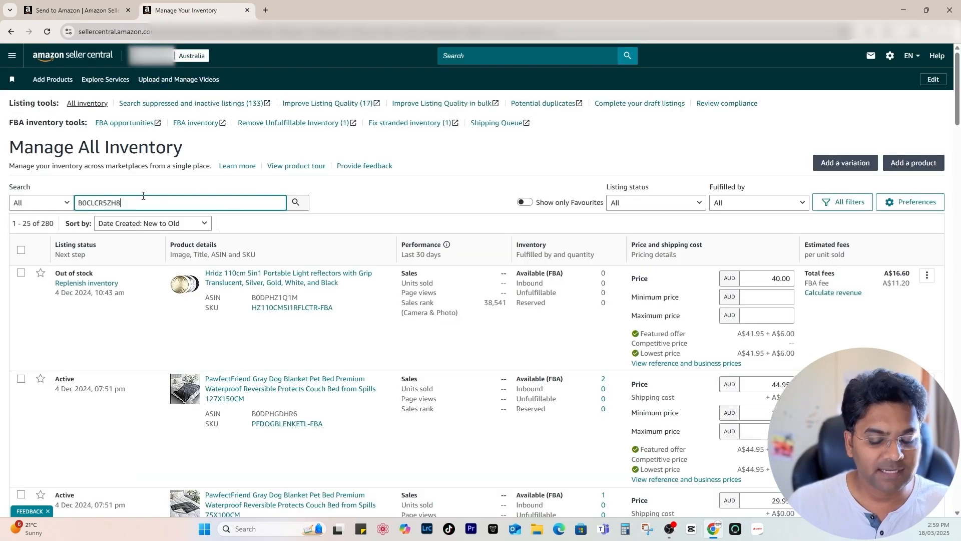
pyautogui.click(297, 203)
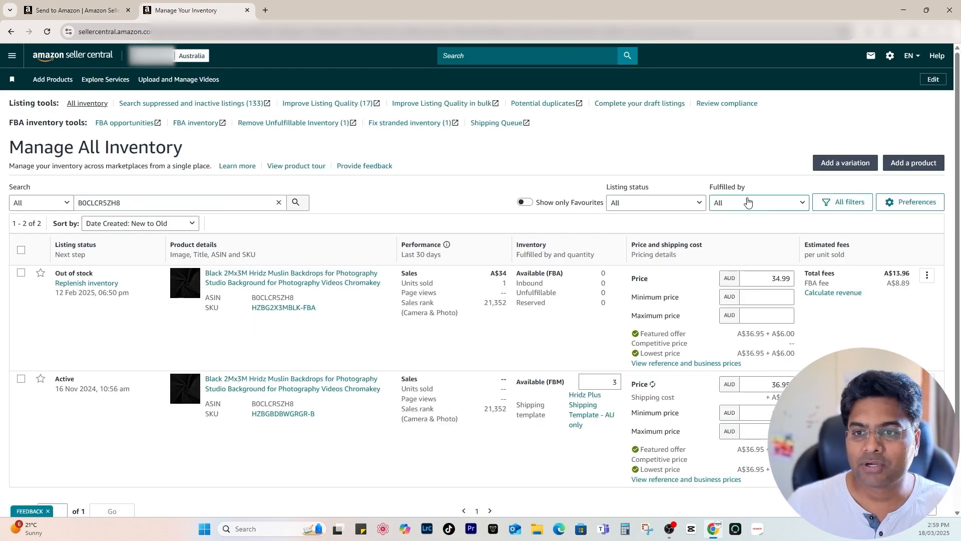
pyautogui.click(729, 203)
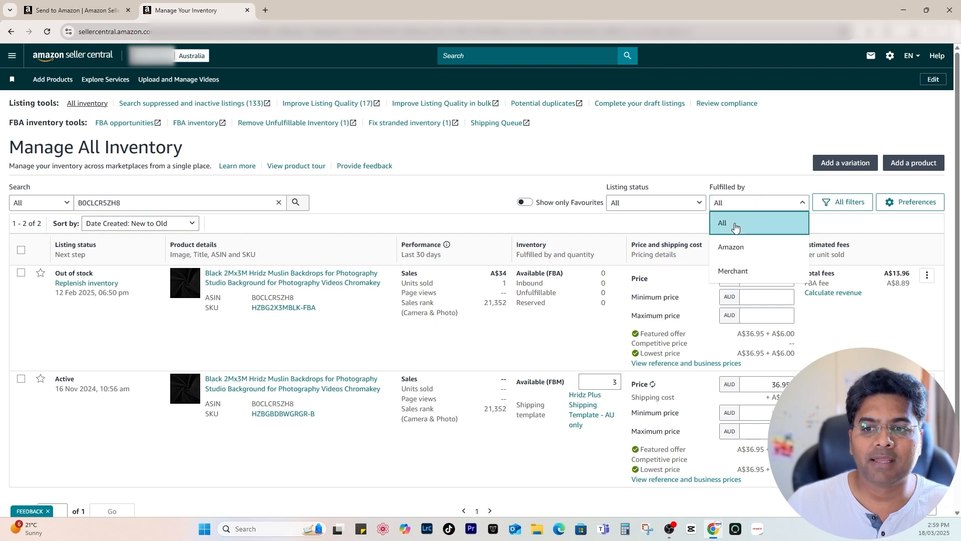
pyautogui.click(727, 238)
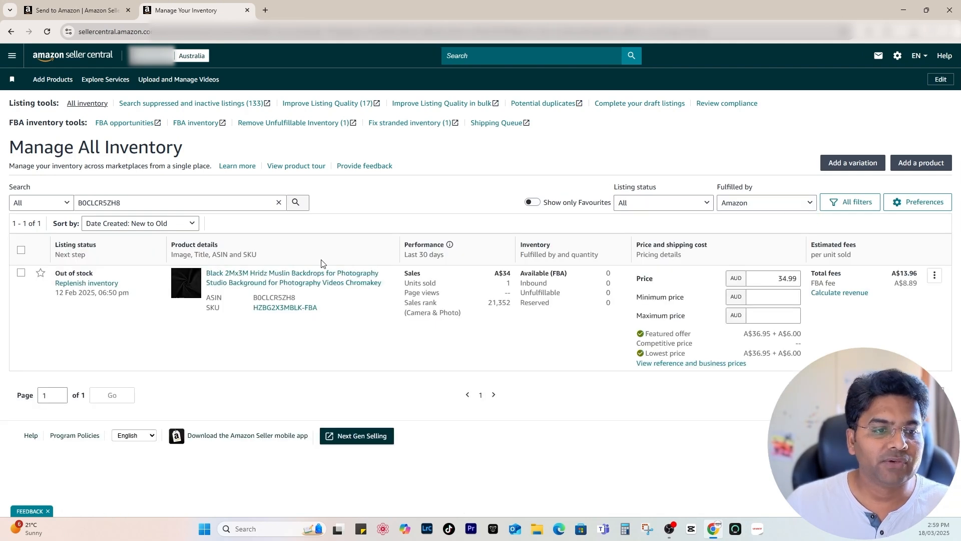
# Generate one 100 x 25 mm thermal item label for the black backdrop, HZBG2X3MBLK-FBA, from its listing actions.
pyautogui.click(935, 276)
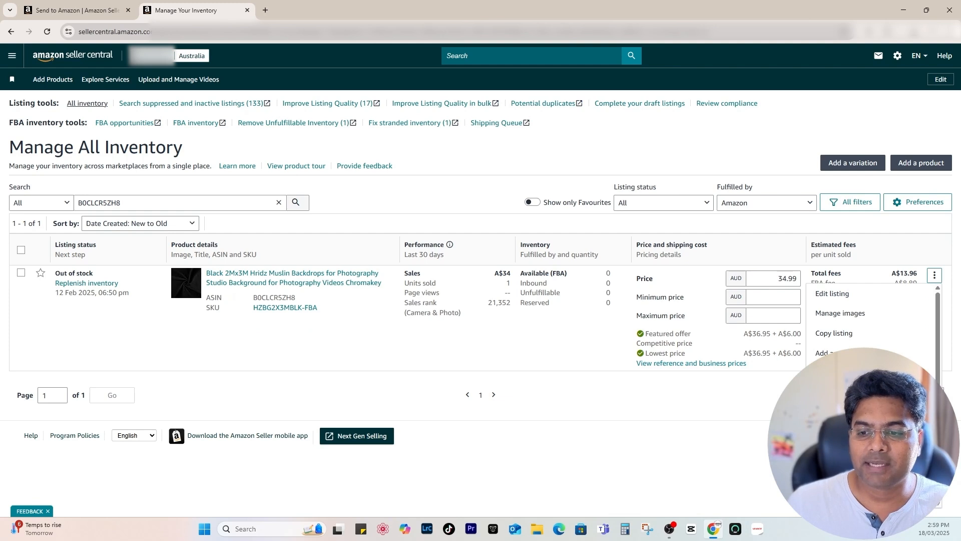
pyautogui.click(842, 431)
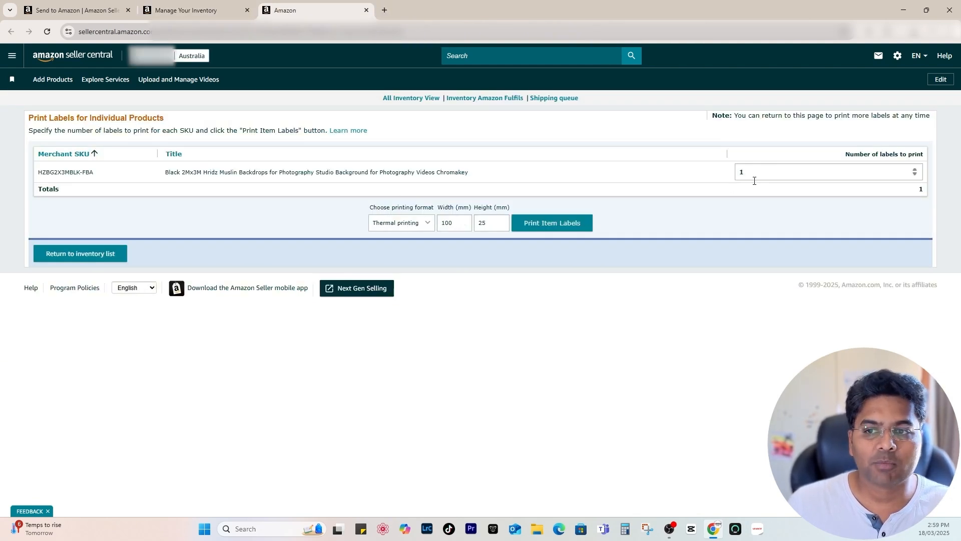
pyautogui.click(559, 228)
pyautogui.click(564, 133)
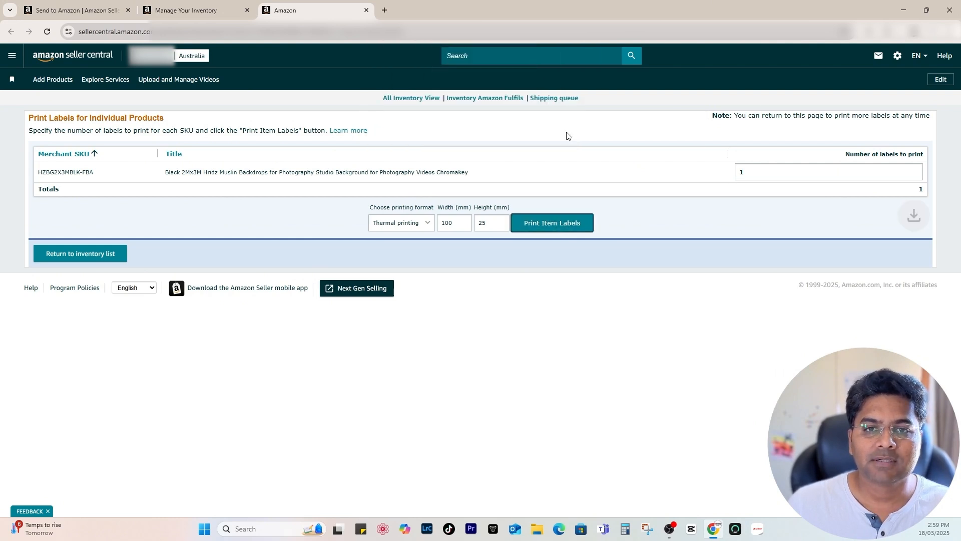
pyautogui.click(485, 10)
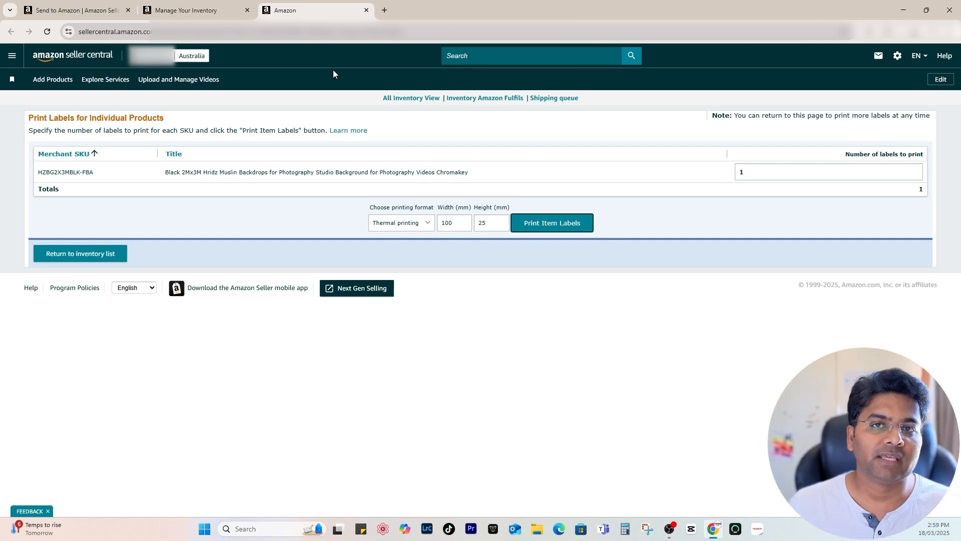
# Return to the Send to Amazon page and review which SKUs are in pack group 1 and pack group 2.
pyautogui.click(84, 6)
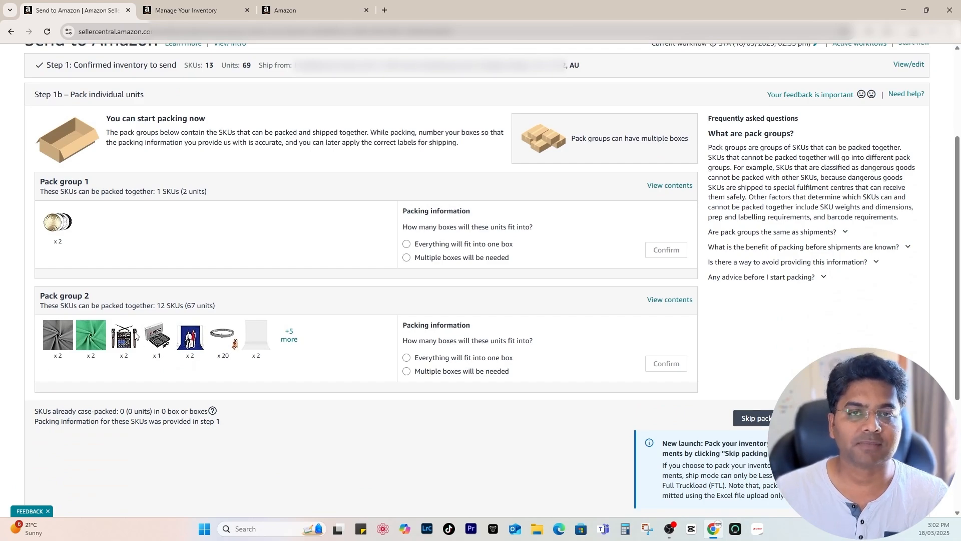
pyautogui.scroll(3, 344, 325)
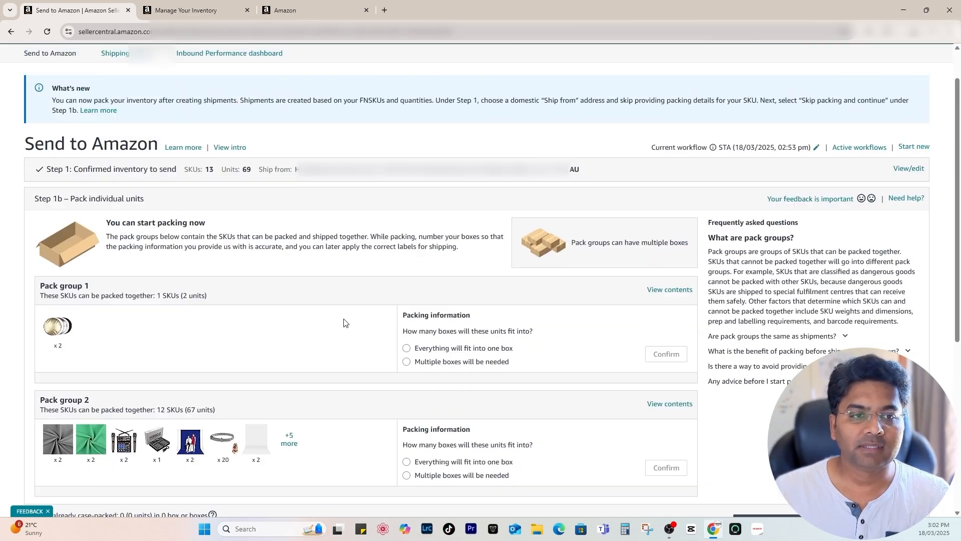
pyautogui.scroll(-4, 32, 288)
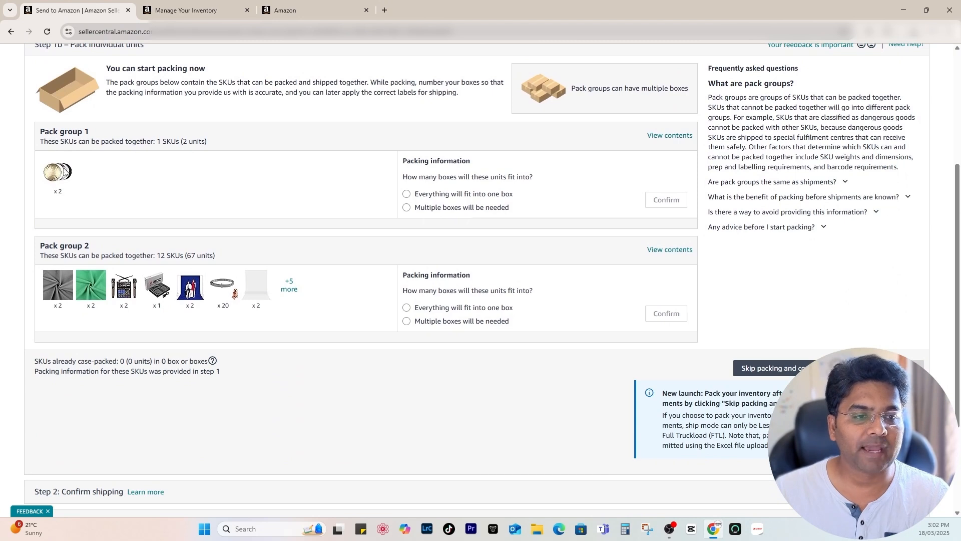
pyautogui.moveTo(37, 135); pyautogui.dragTo(101, 131)
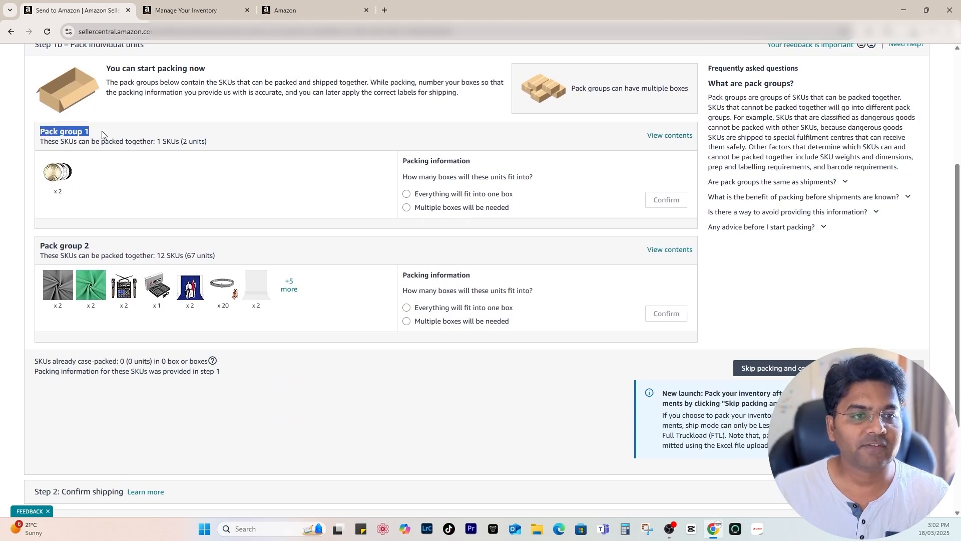
pyautogui.moveTo(40, 245); pyautogui.dragTo(111, 245)
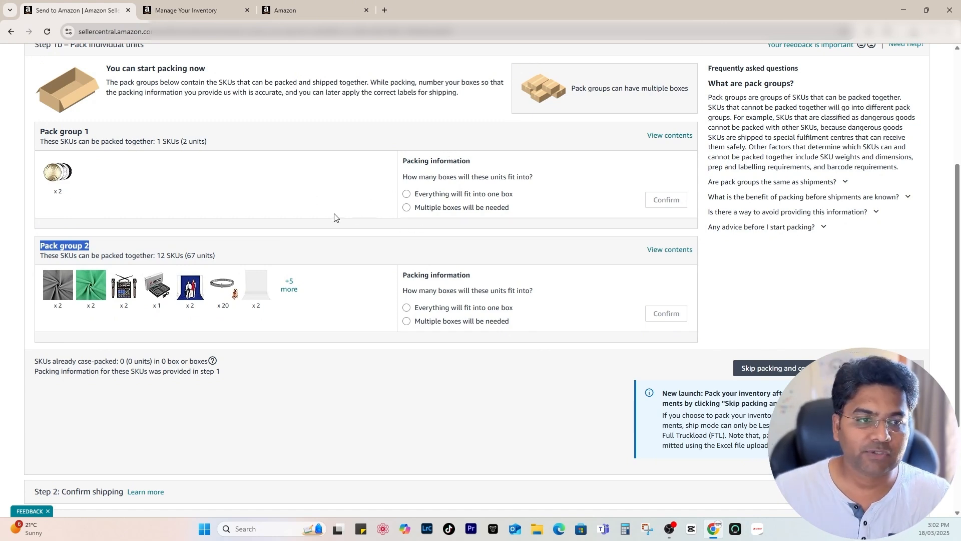
# Try the one-box and multiple-box options for the pack groups, ending with "Everything will fit into one box" for pack group 2.
pyautogui.click(406, 195)
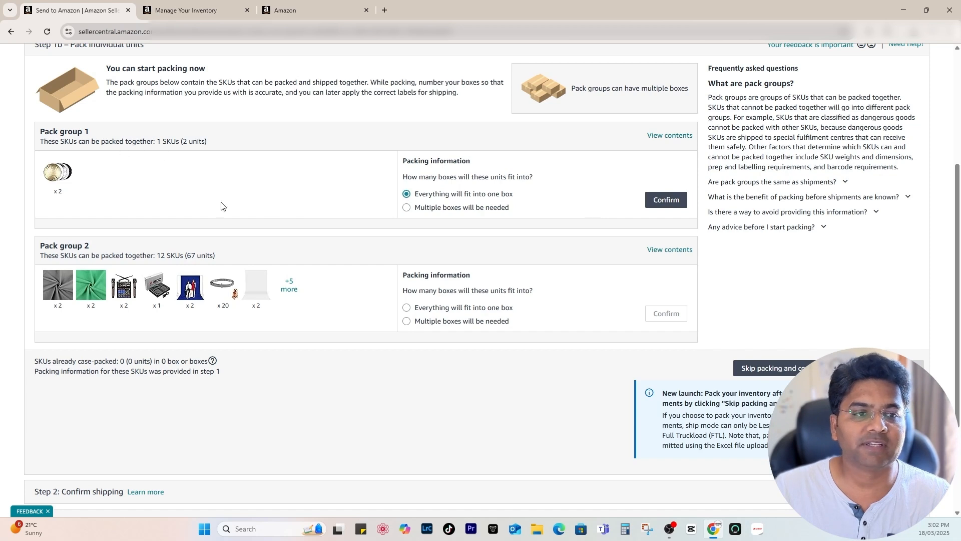
pyautogui.click(441, 309)
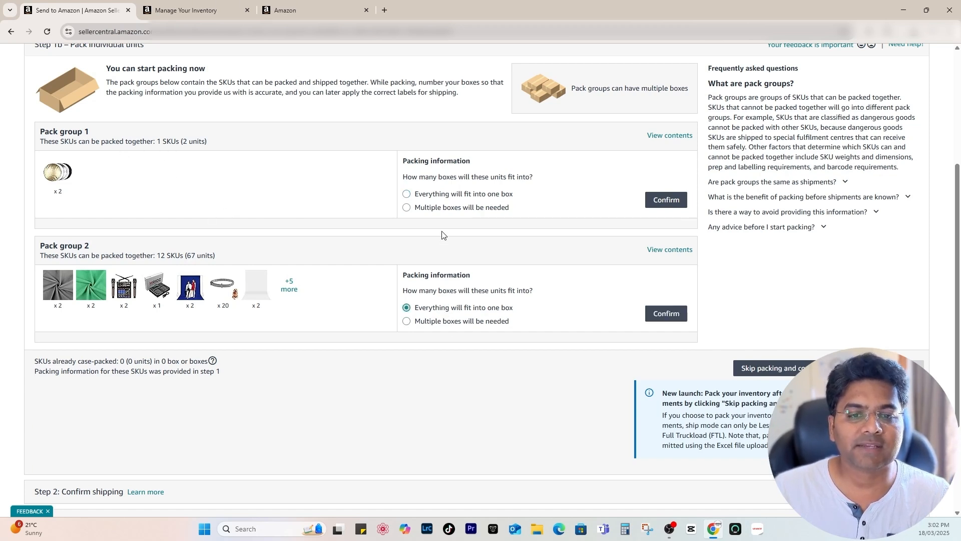
pyautogui.click(424, 322)
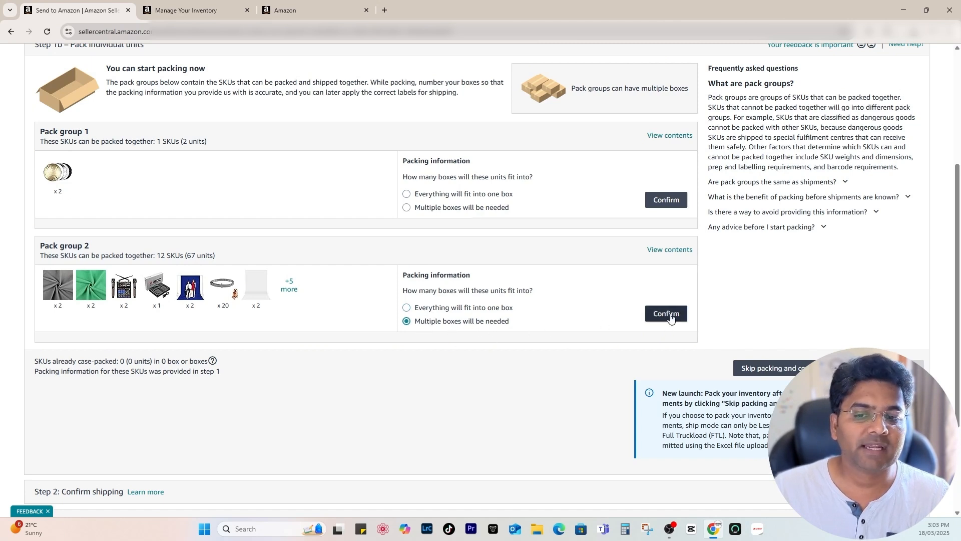
pyautogui.click(443, 310)
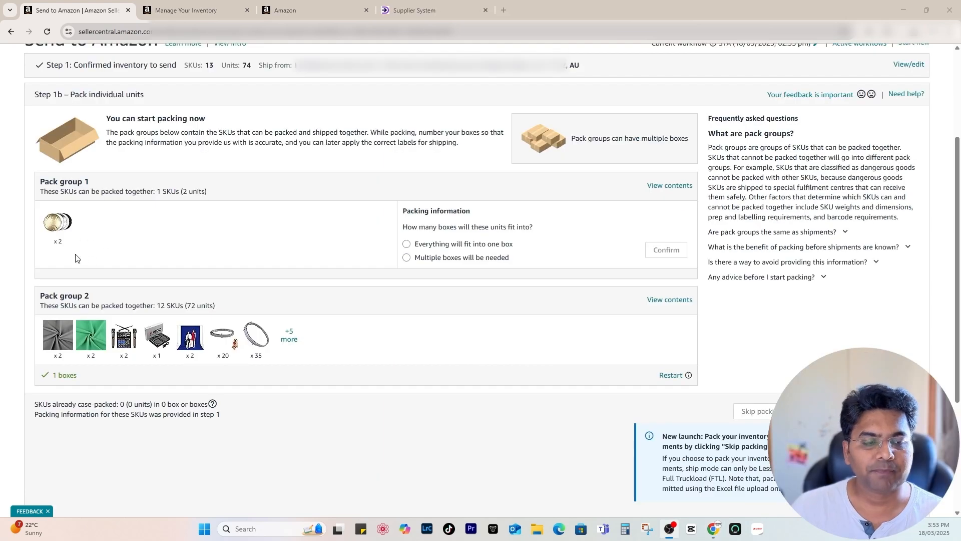
# Confirm that everything in pack group 1 will fit into one box, opening its packing information fields.
pyautogui.click(449, 245)
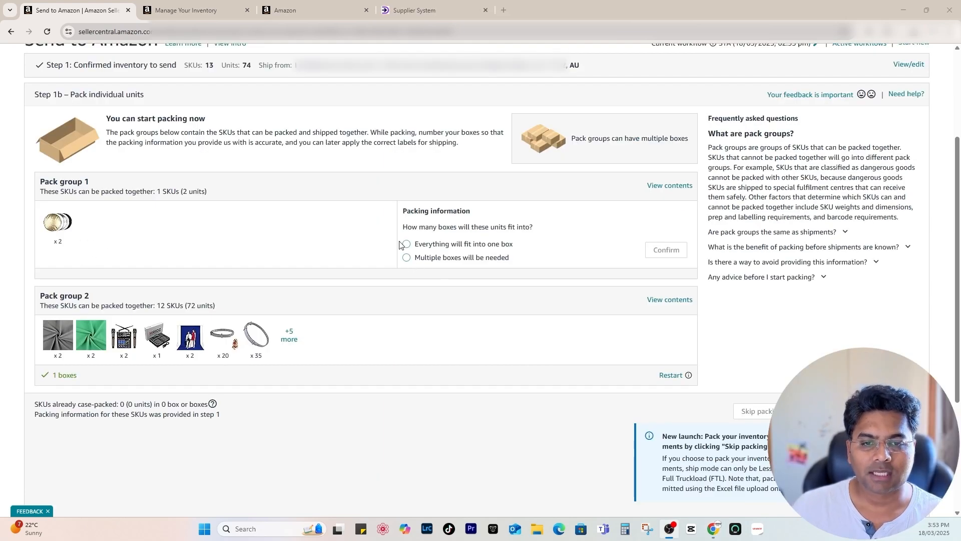
pyautogui.click(666, 250)
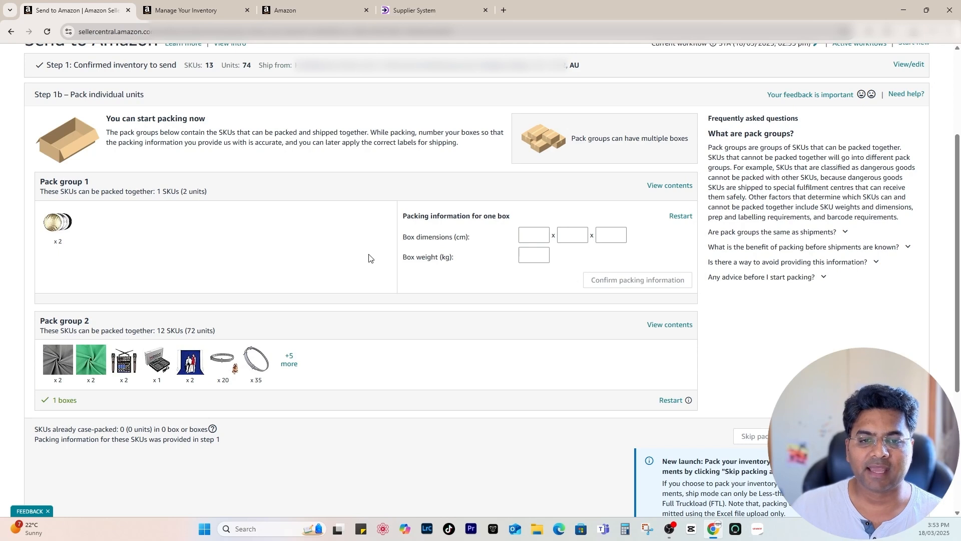
pyautogui.moveTo(405, 218); pyautogui.dragTo(534, 220)
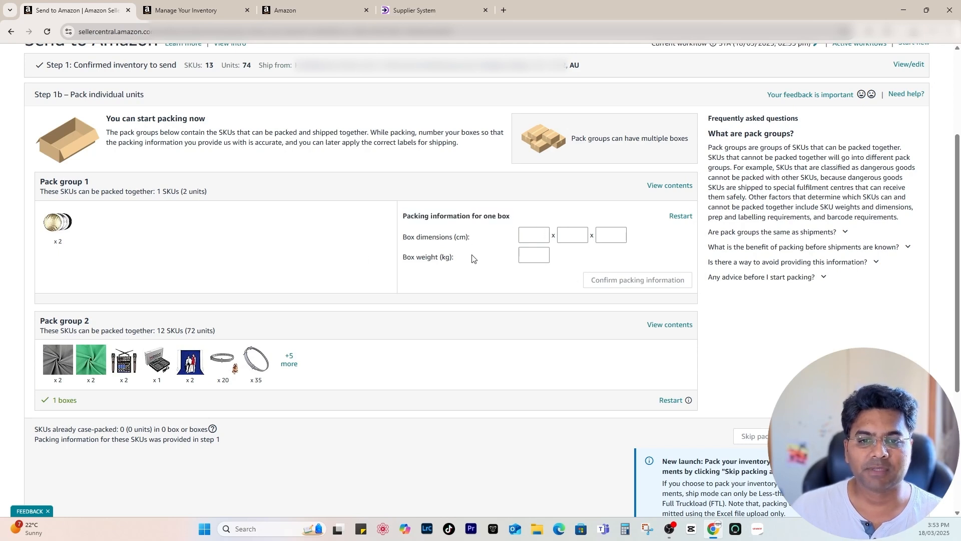
# Set pack group 1's box weight to 2 kg and dimensions to 44 x 43 x 6 cm, and confirm the packing information.
pyautogui.click(534, 255)
pyautogui.write('2')
pyautogui.click(533, 233)
pyautogui.write('44')
pyautogui.press('Tab')
pyautogui.write('43')
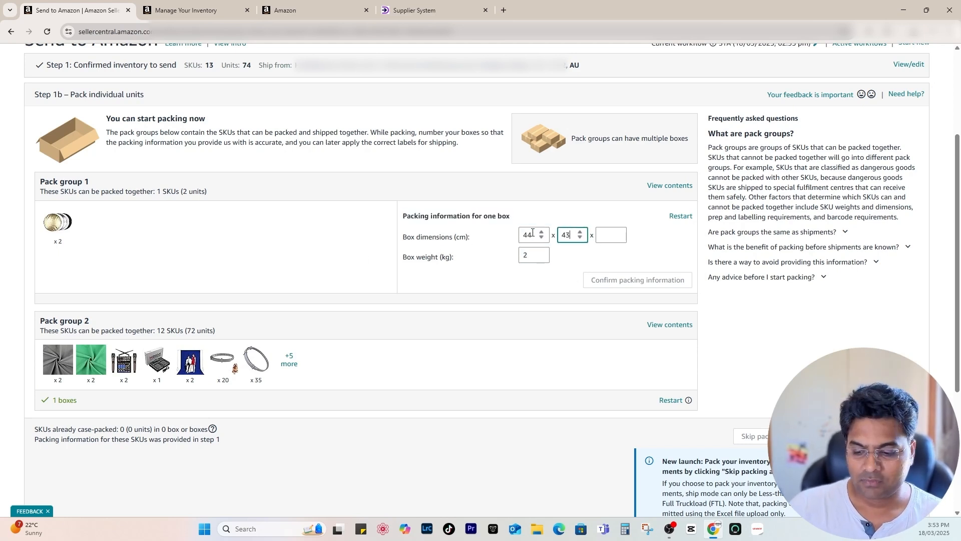
pyautogui.press('Tab')
pyautogui.write('6')
pyautogui.press('Tab')
pyautogui.click(648, 279)
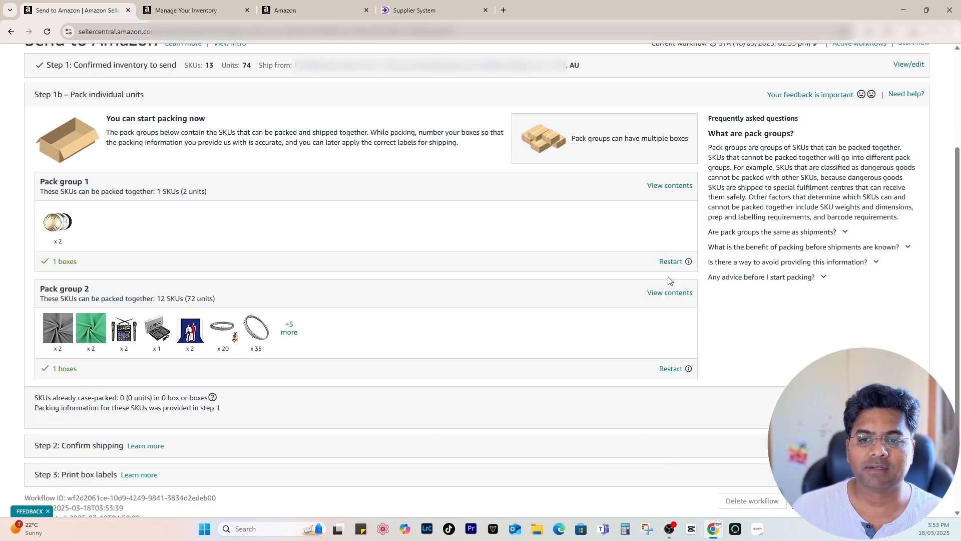
# Confirm the packing of both groups, continue to Step 2: Confirm shipping, and check the shipping mode and carrier sections.
pyautogui.scroll(-1, 576, 235)
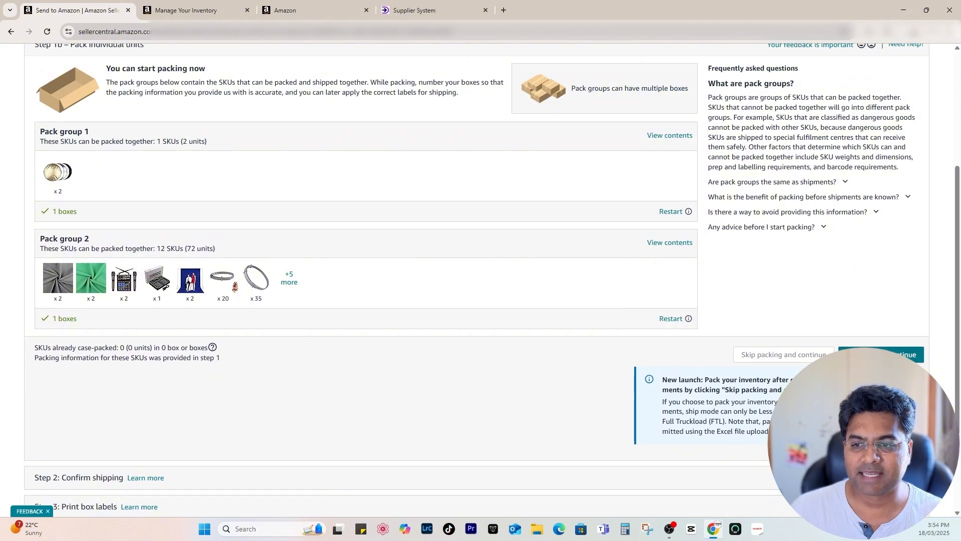
pyautogui.click(901, 354)
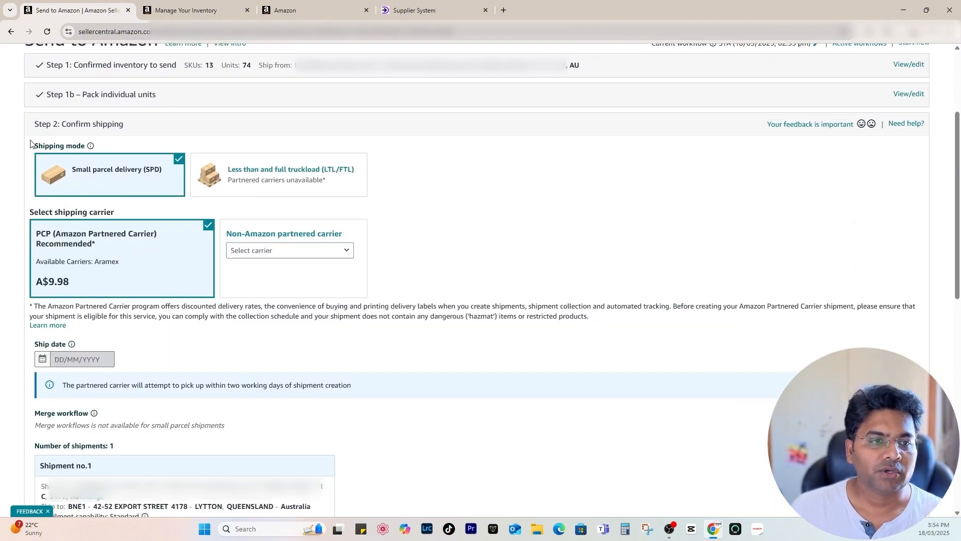
pyautogui.moveTo(43, 145); pyautogui.dragTo(86, 148)
pyautogui.click(311, 211)
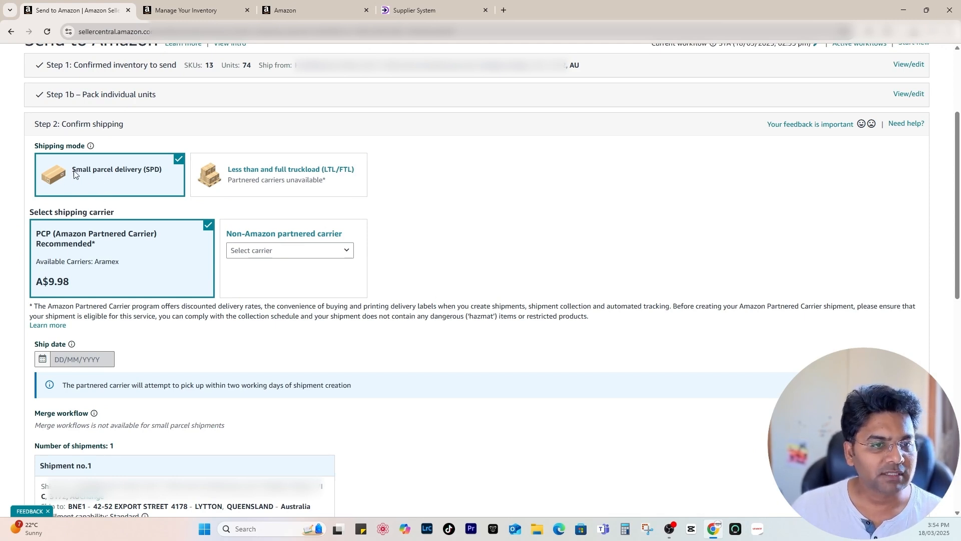
pyautogui.moveTo(29, 212); pyautogui.dragTo(119, 215)
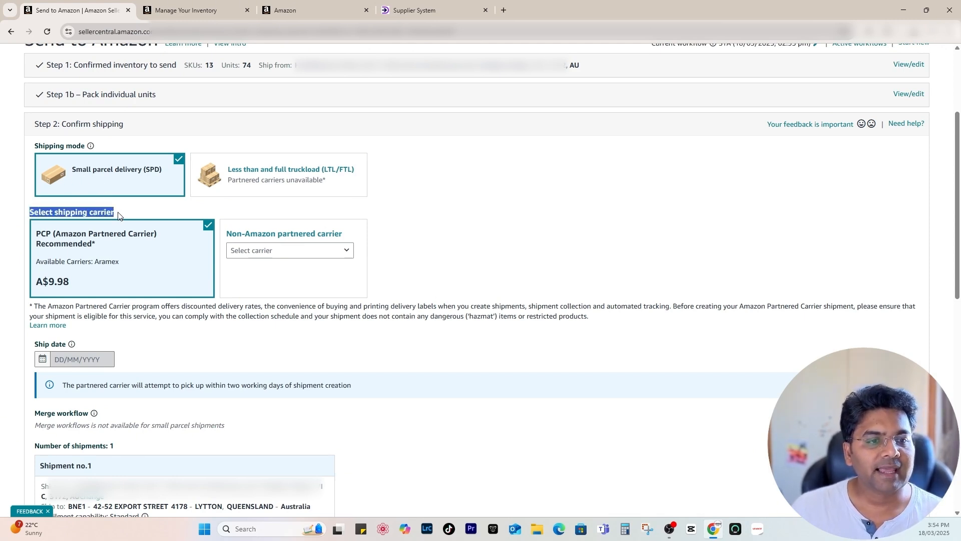
pyautogui.click(124, 217)
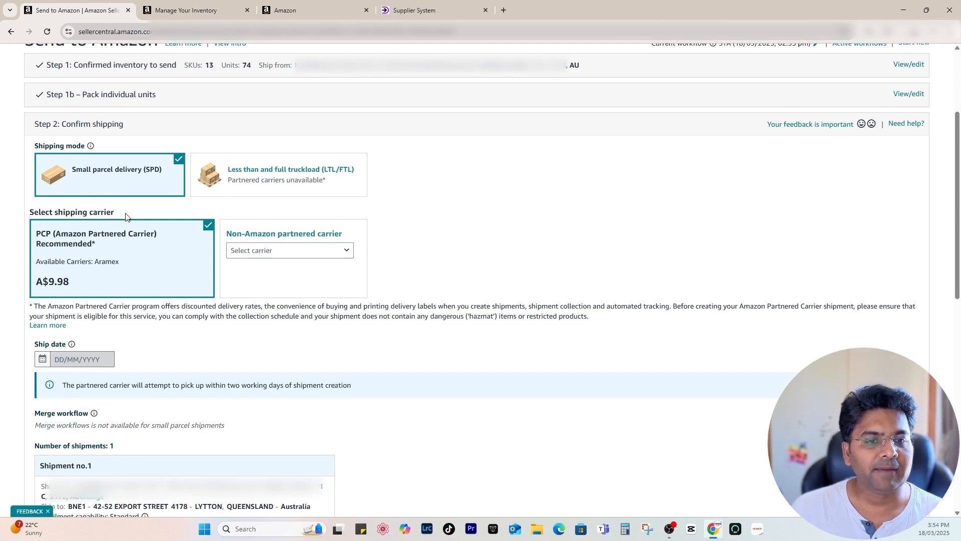
# View the list of non-Amazon partnered carriers and check the Amazon Partnered Carrier's price.
pyautogui.click(296, 252)
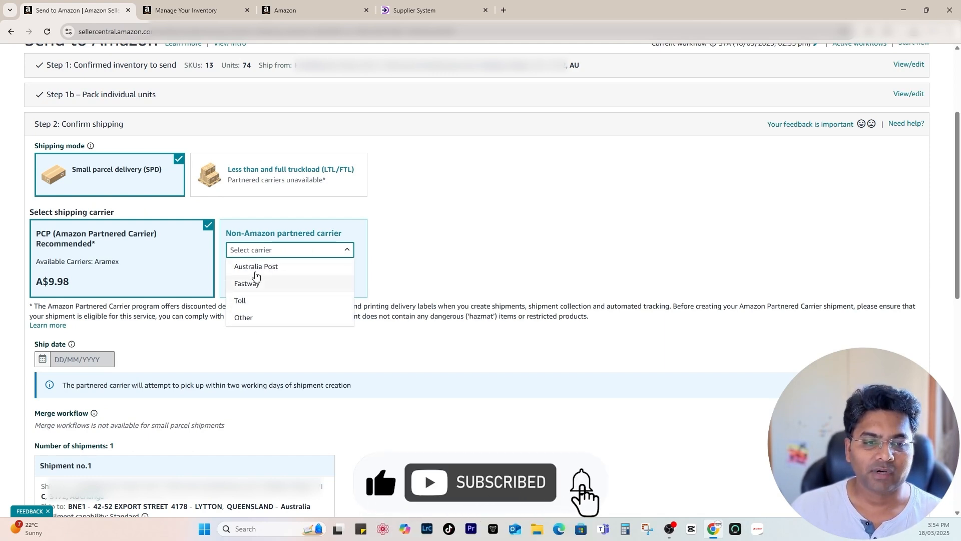
pyautogui.click(384, 257)
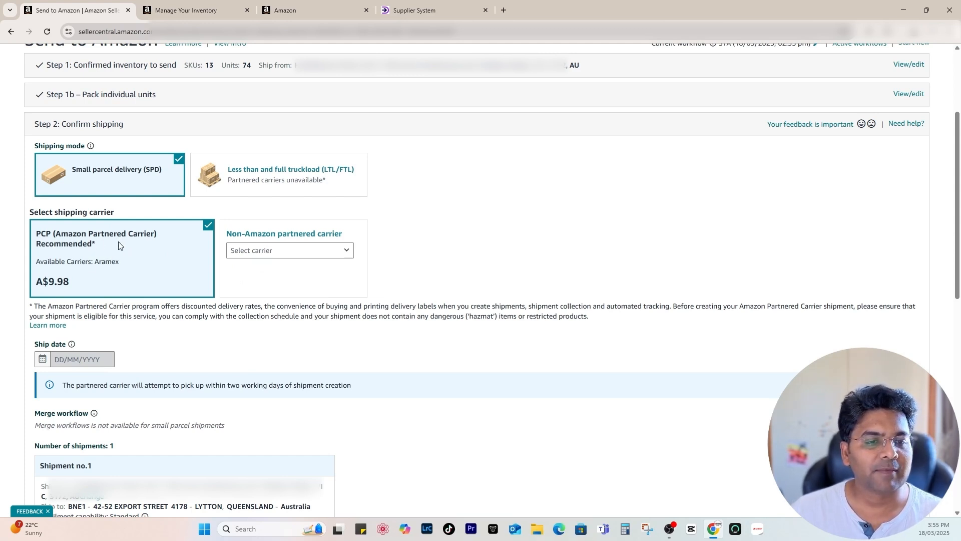
pyautogui.moveTo(73, 284)
pyautogui.mouseDown()
pyautogui.moveTo(38, 284)
pyautogui.moveTo(77, 288)
pyautogui.mouseUp()
pyautogui.click(57, 285)
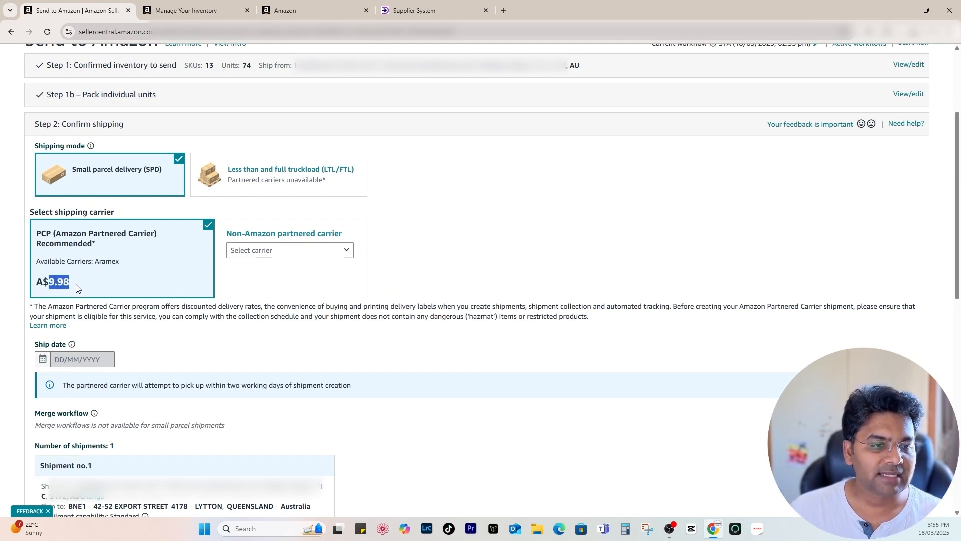
pyautogui.click(76, 288)
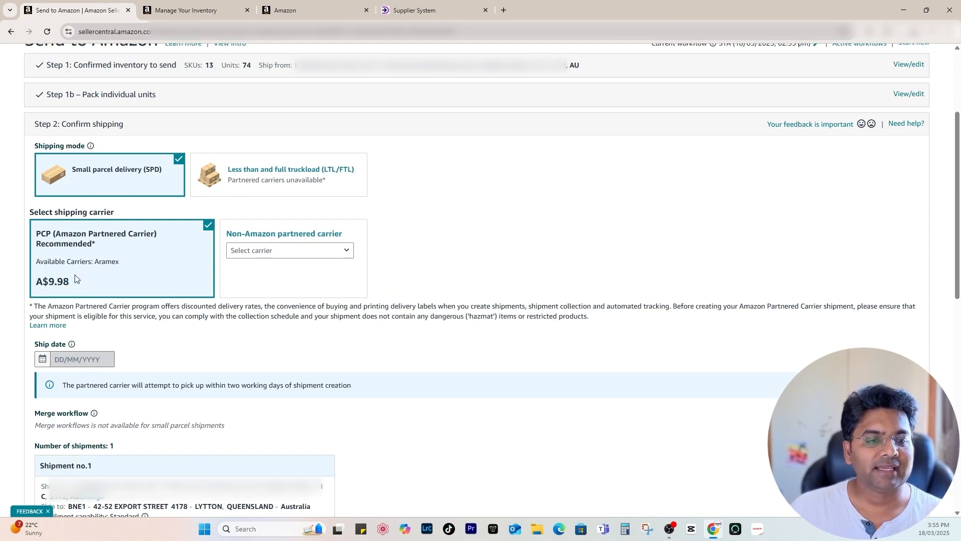
# Review the ship date section and Shipment no.1's destination, contents and estimated shipping charges.
pyautogui.scroll(-3, 75, 225)
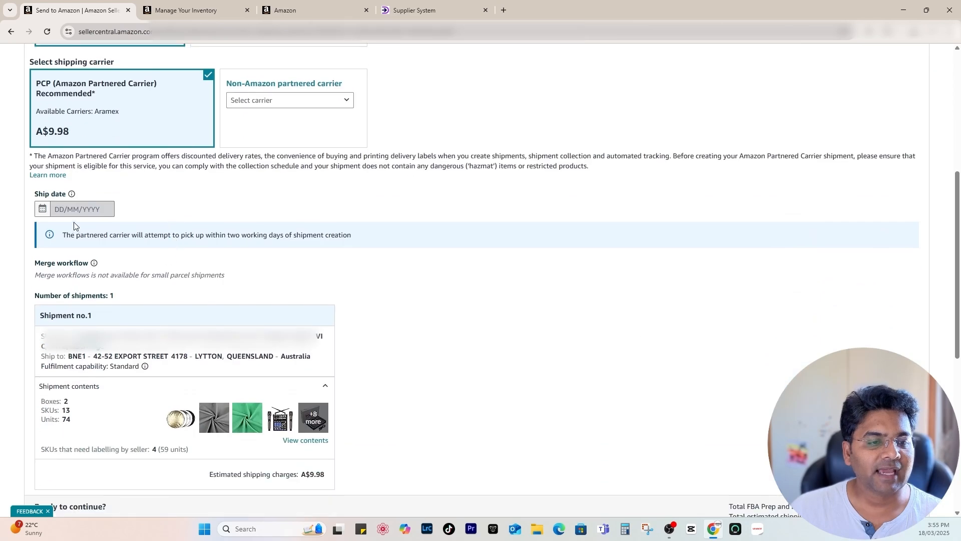
pyautogui.scroll(2, 50, 172)
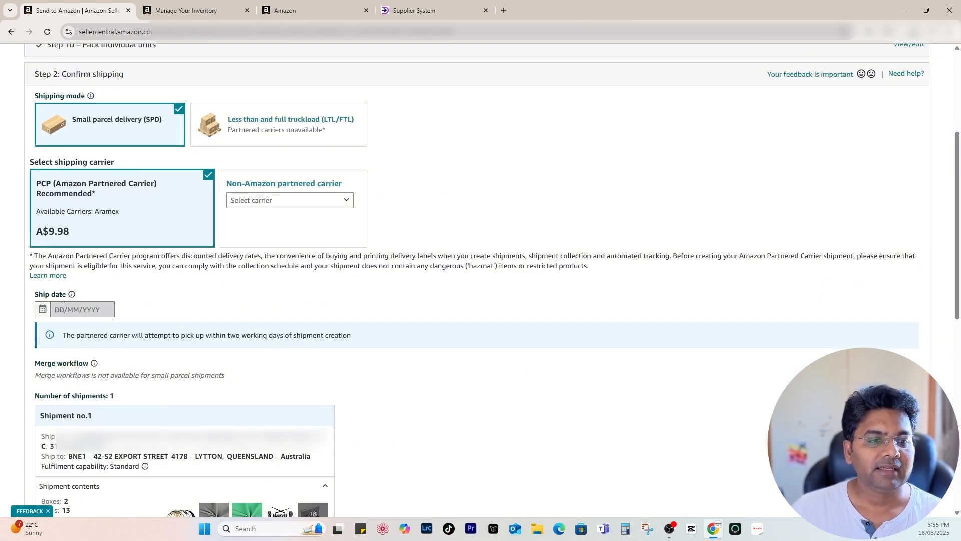
pyautogui.moveTo(76, 300)
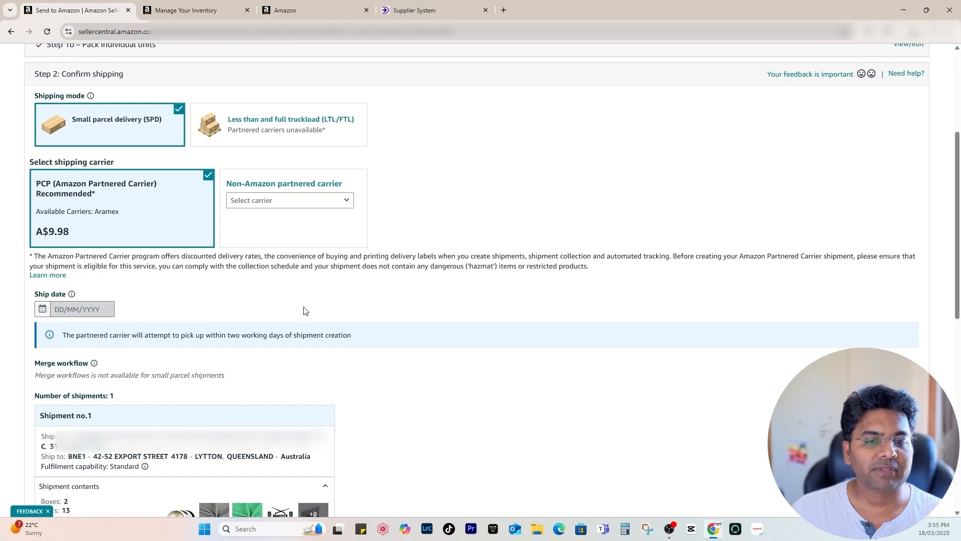
pyautogui.scroll(-4, 170, 202)
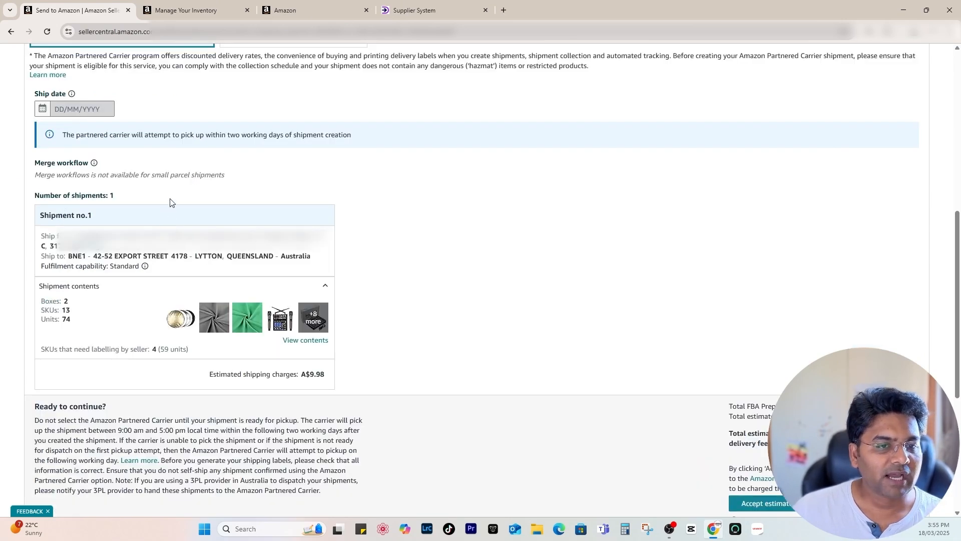
# Check Shipment no.1's ship-from and ship-to addresses, its box, SKU and unit counts, and the estimated charges.
pyautogui.moveTo(41, 236); pyautogui.dragTo(329, 265)
pyautogui.click(71, 256)
pyautogui.click(346, 270)
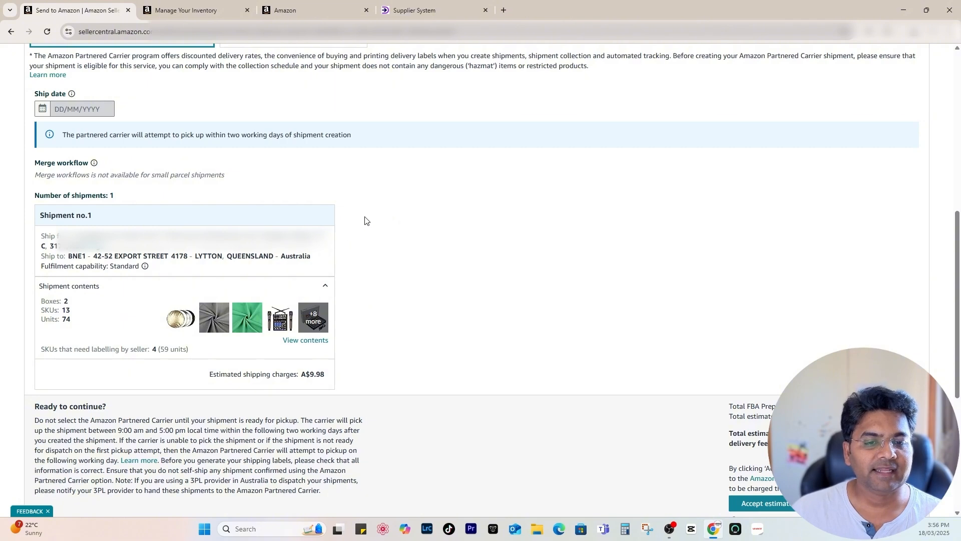
pyautogui.moveTo(41, 300); pyautogui.dragTo(77, 312)
pyautogui.click(74, 324)
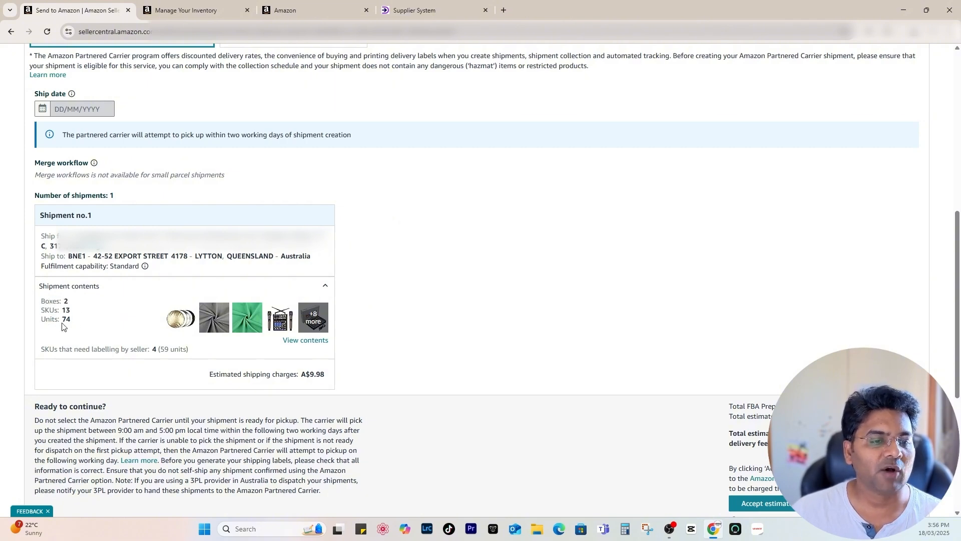
pyautogui.moveTo(231, 375); pyautogui.dragTo(331, 380)
pyautogui.click(365, 370)
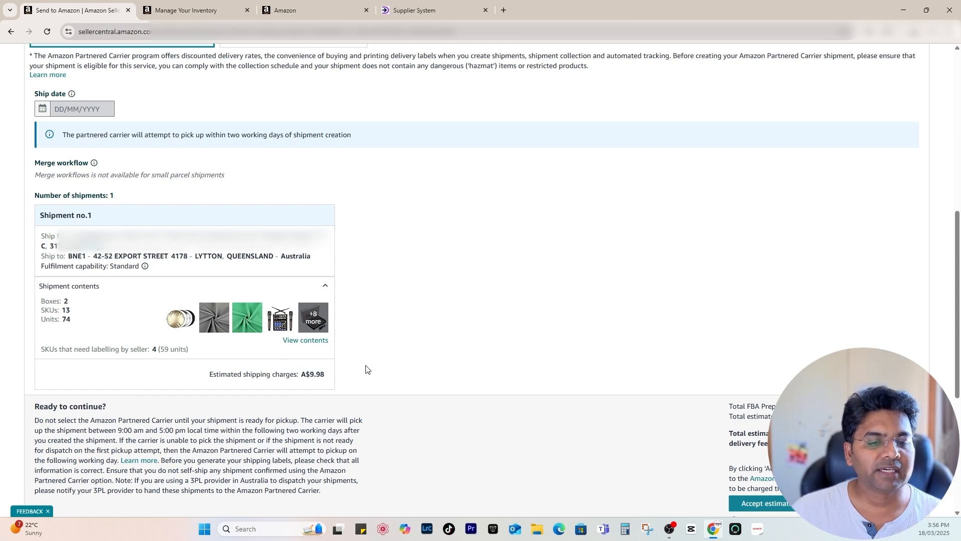
# Accept the estimated shipping charges, confirm shipping, and proceed to Step 3: Print box labels.
pyautogui.scroll(-3, 373, 363)
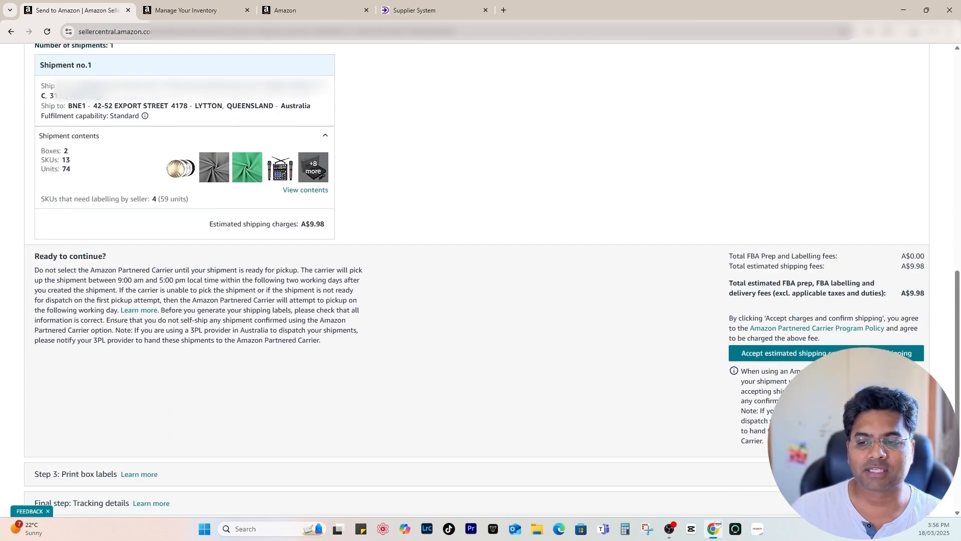
pyautogui.click(818, 352)
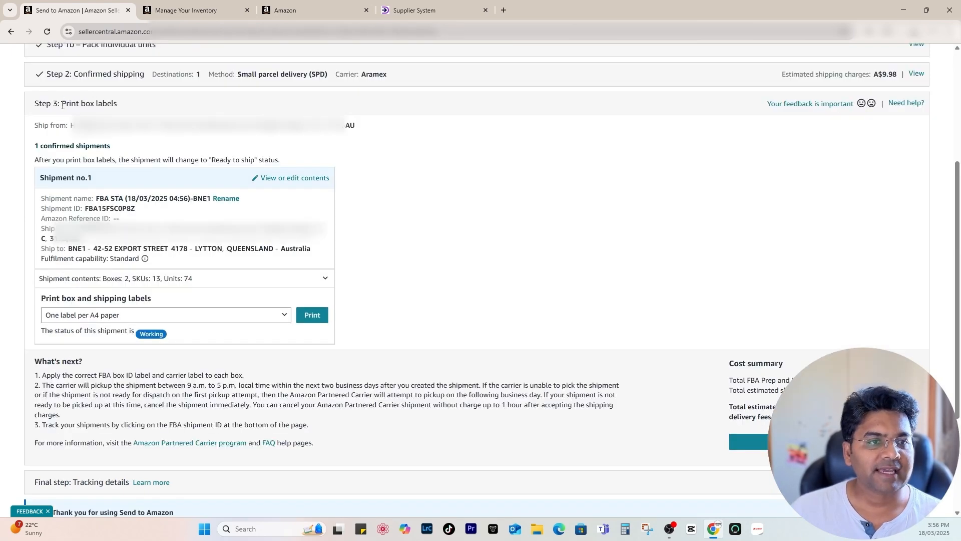
pyautogui.moveTo(64, 103); pyautogui.dragTo(118, 104)
pyautogui.click(137, 107)
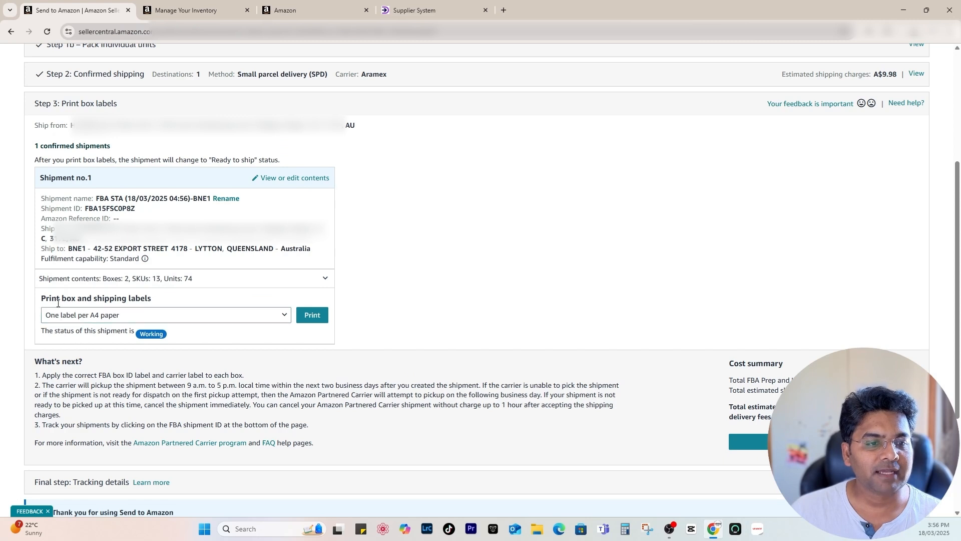
# Set the box and shipping label format to Thermal Printing - 102 x 152 mm (4 x 6 in) and print Shipment no.1's labels.
pyautogui.moveTo(43, 297); pyautogui.dragTo(76, 298)
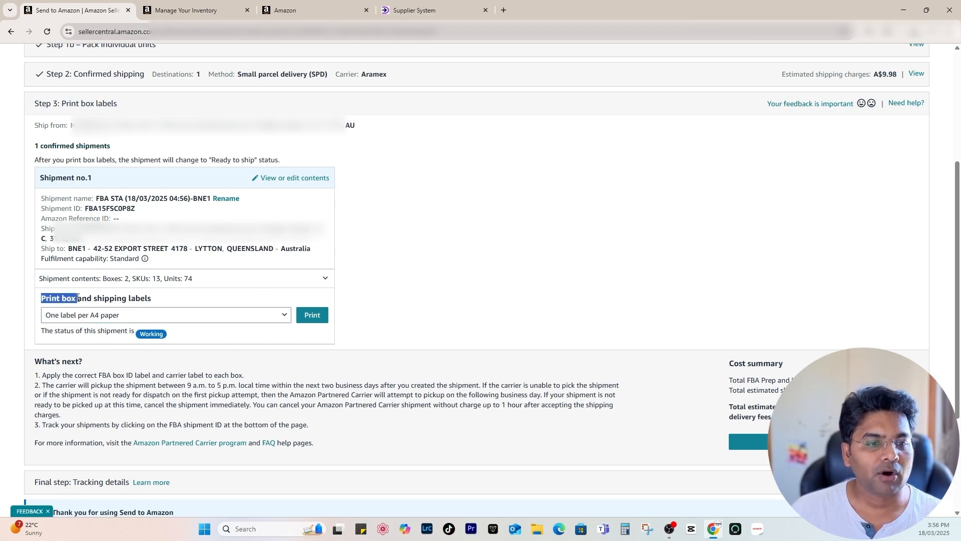
pyautogui.click(78, 298)
pyautogui.click(113, 318)
pyautogui.click(82, 318)
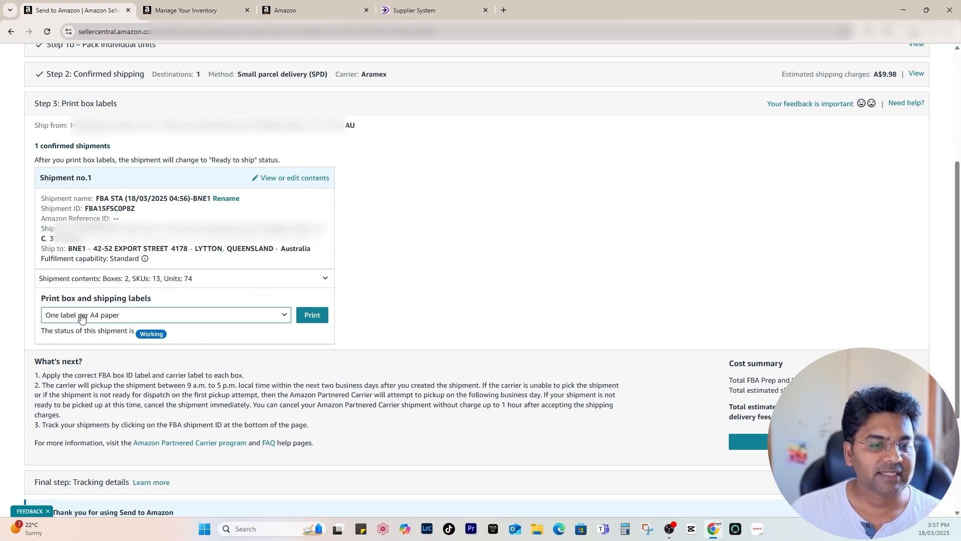
pyautogui.click(82, 318)
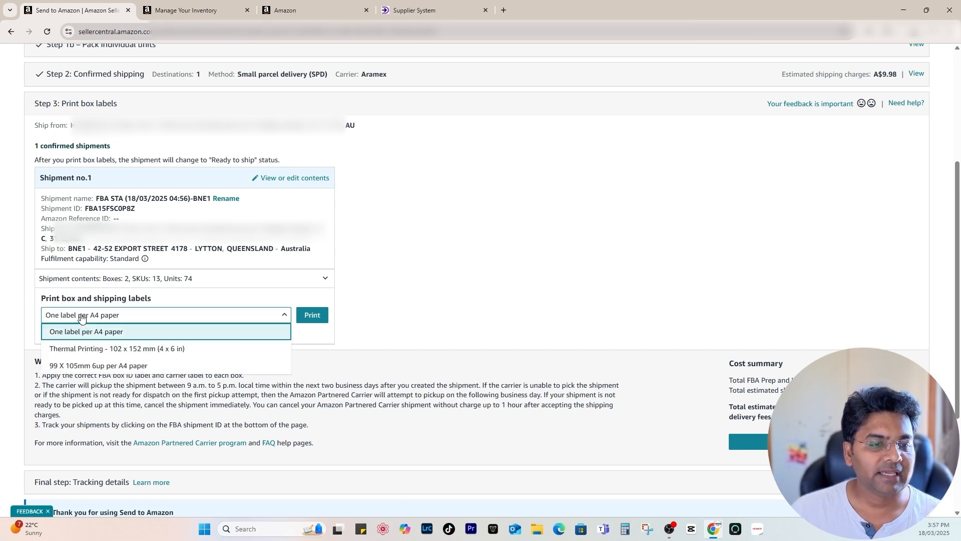
pyautogui.click(75, 350)
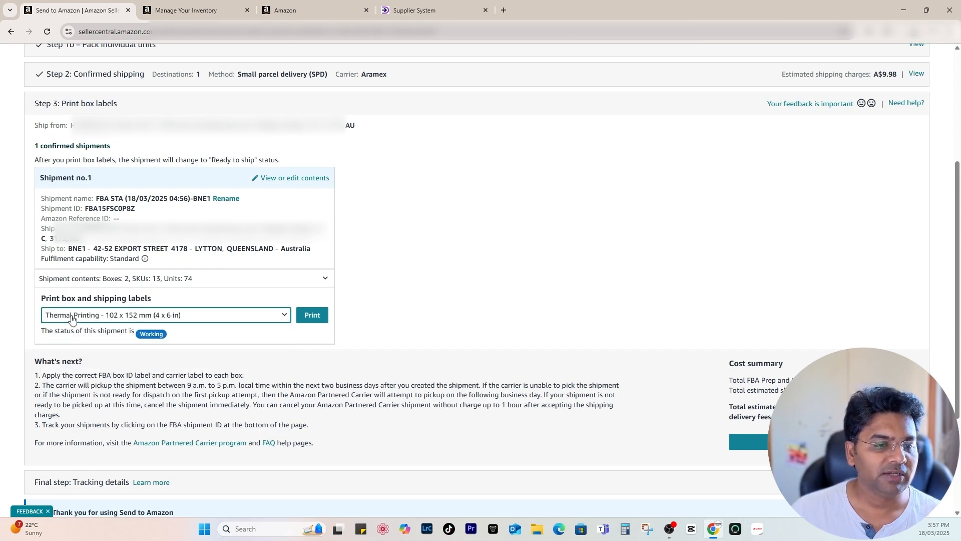
pyautogui.click(314, 320)
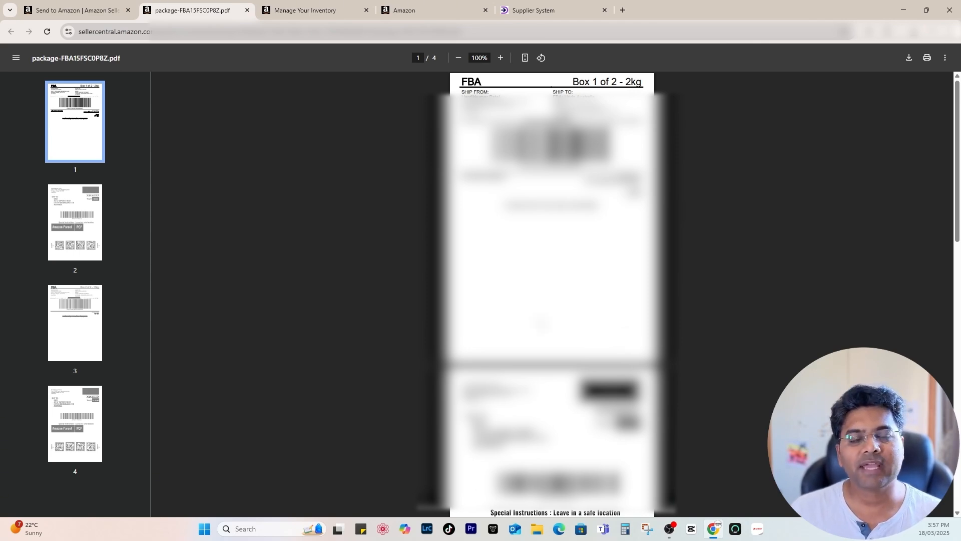
# Switch to the Manage All Inventory page and check the flea collar listing's Inbound and Available (FBA) quantities.
pyautogui.click(300, 10)
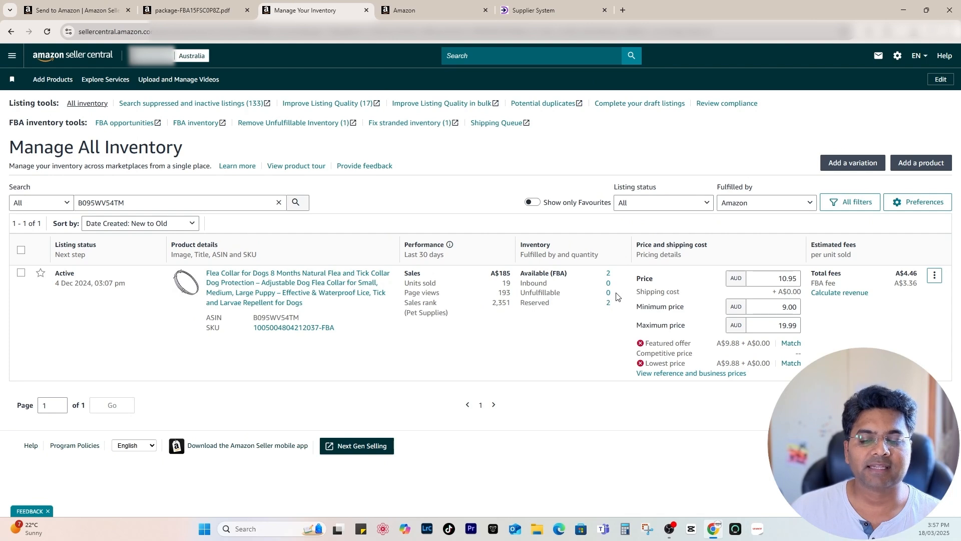
pyautogui.doubleClick(521, 286)
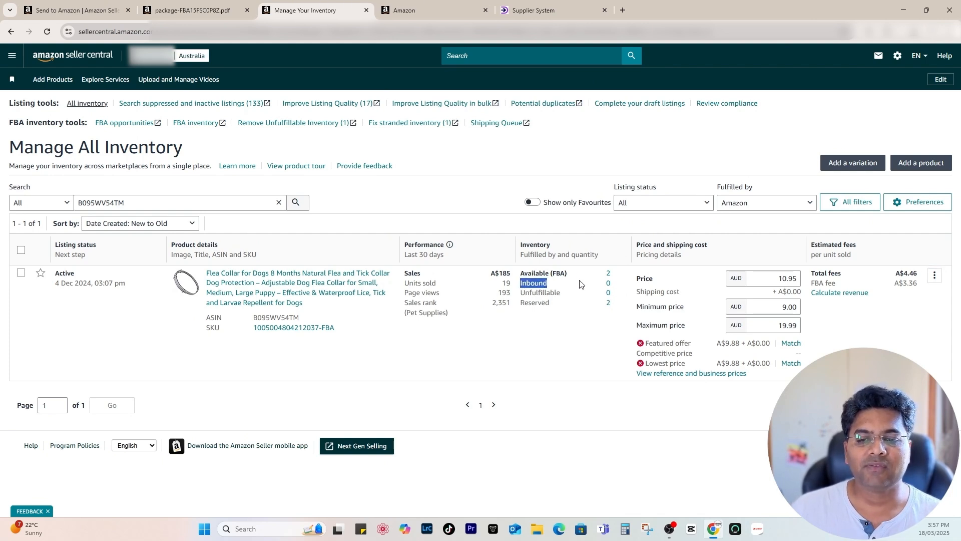
pyautogui.click(533, 275)
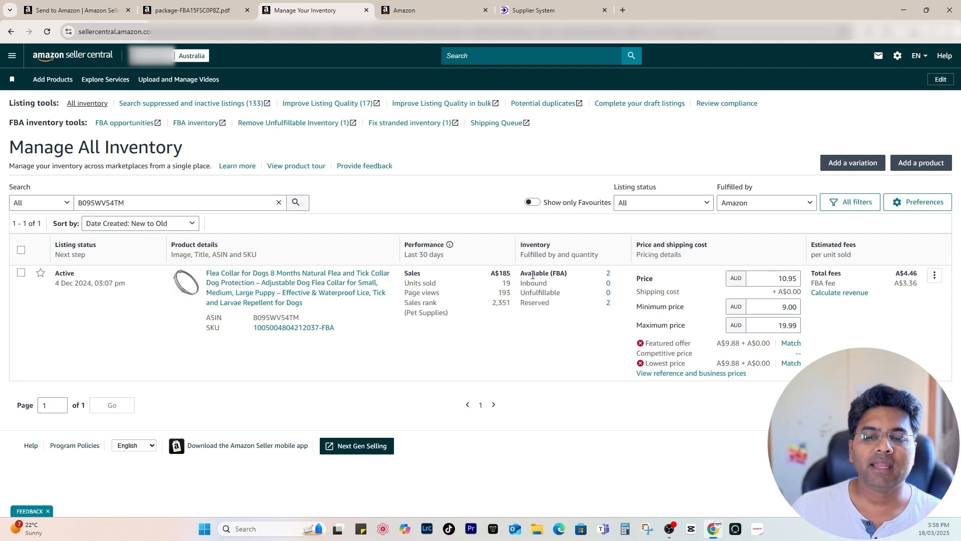